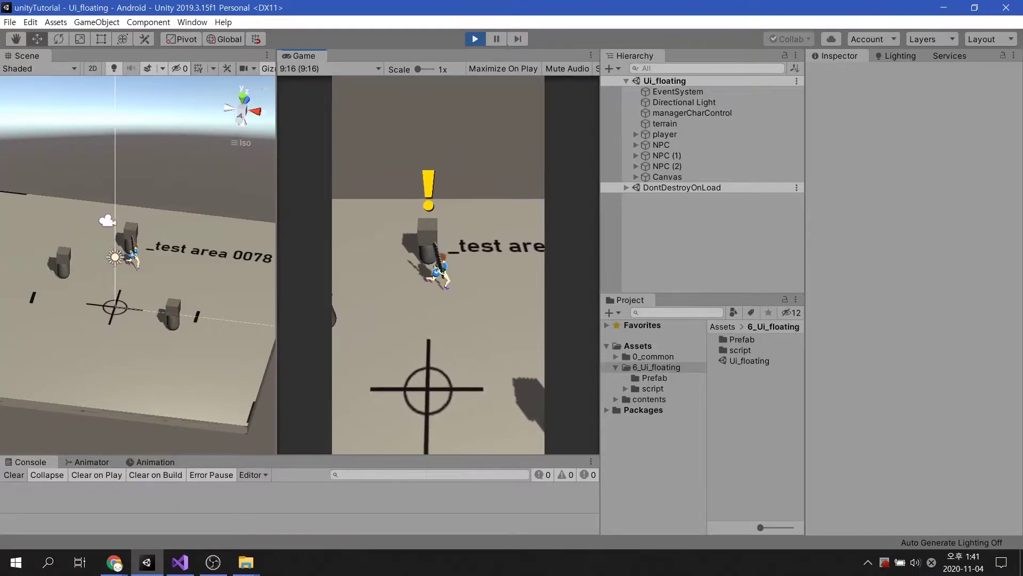
{"action": "key", "text": "w"}
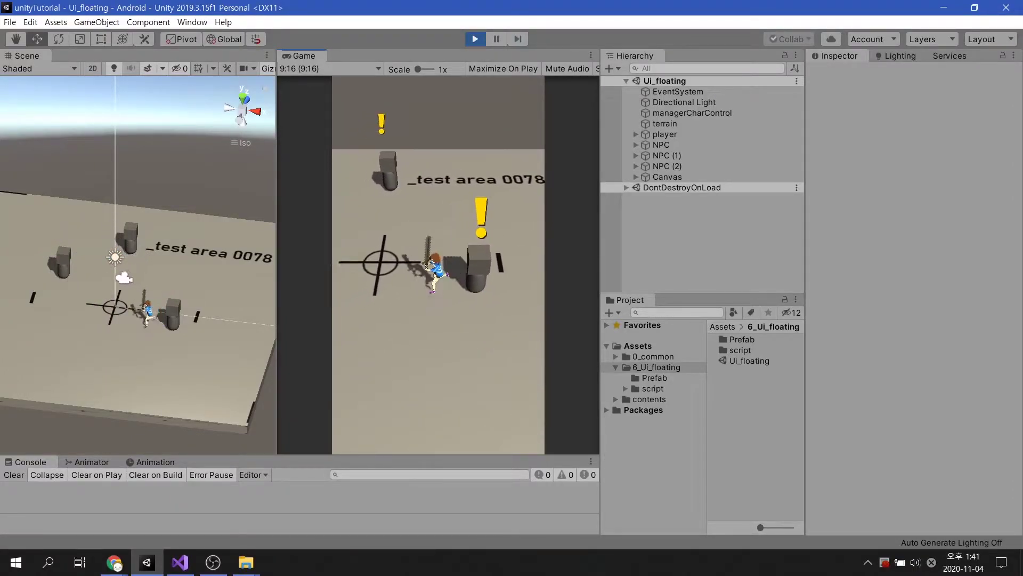
- In Play mode, walk the player forward and left toward the nearest NPCs, circling near them
{"action": "key", "text": "a"}
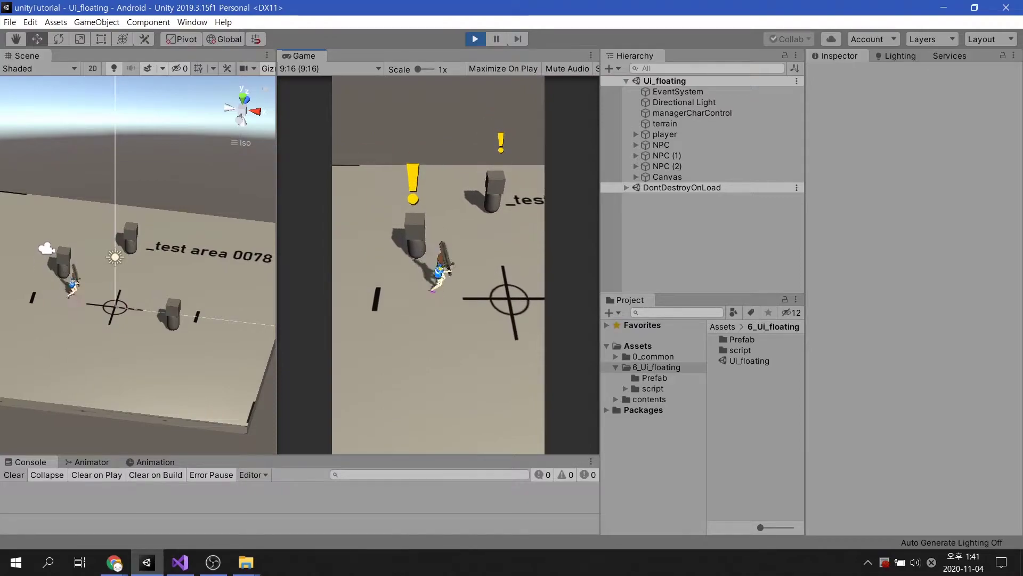
{"action": "key", "text": "d"}
{"action": "key", "text": "w"}
{"action": "key", "text": "s"}
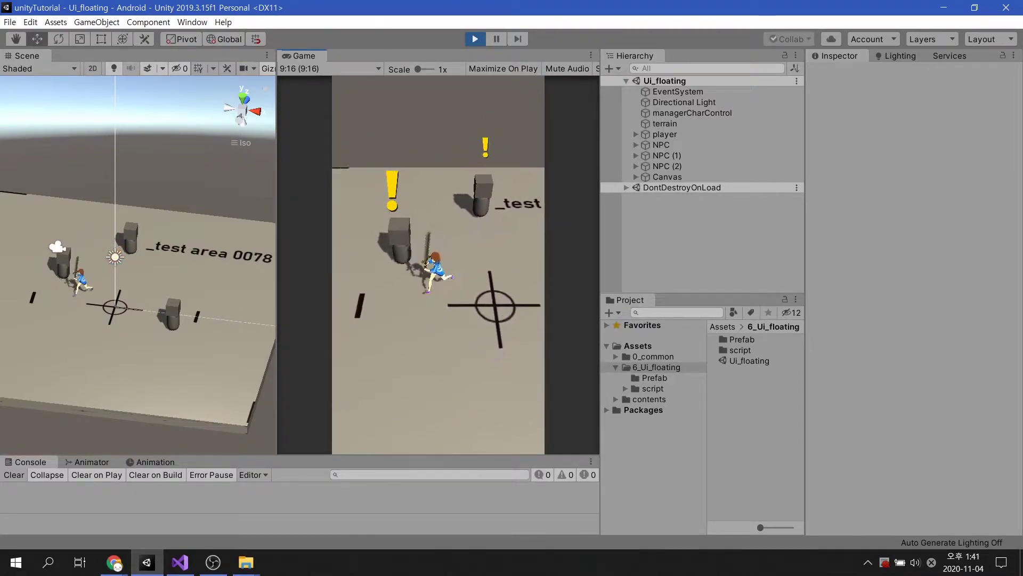
{"action": "key", "text": "d"}
{"action": "key", "text": "w"}
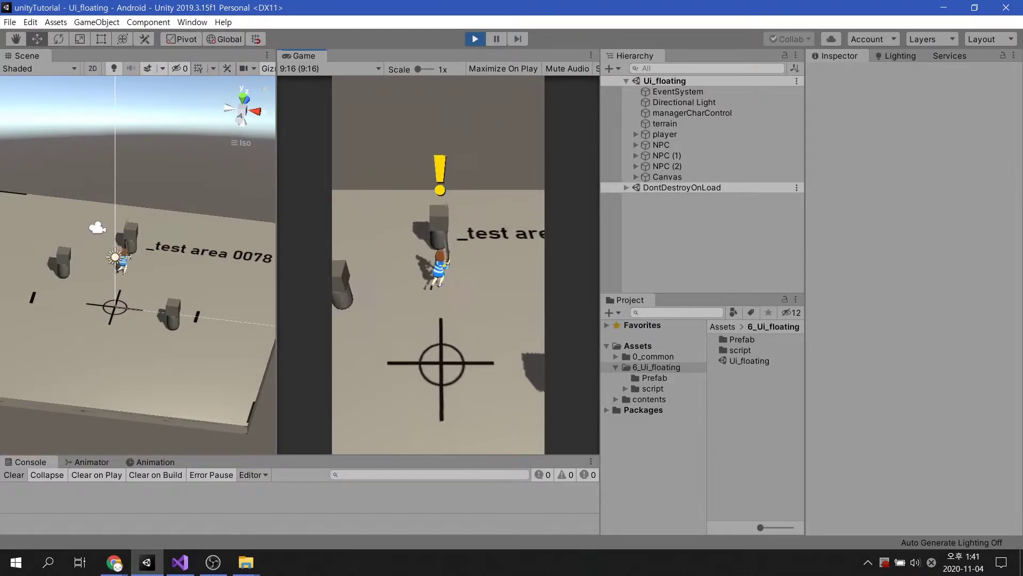
- Back the player away from the NPCs, steer it up to another NPC, then retreat left
{"action": "key", "text": "s"}
{"action": "key", "text": "d"}
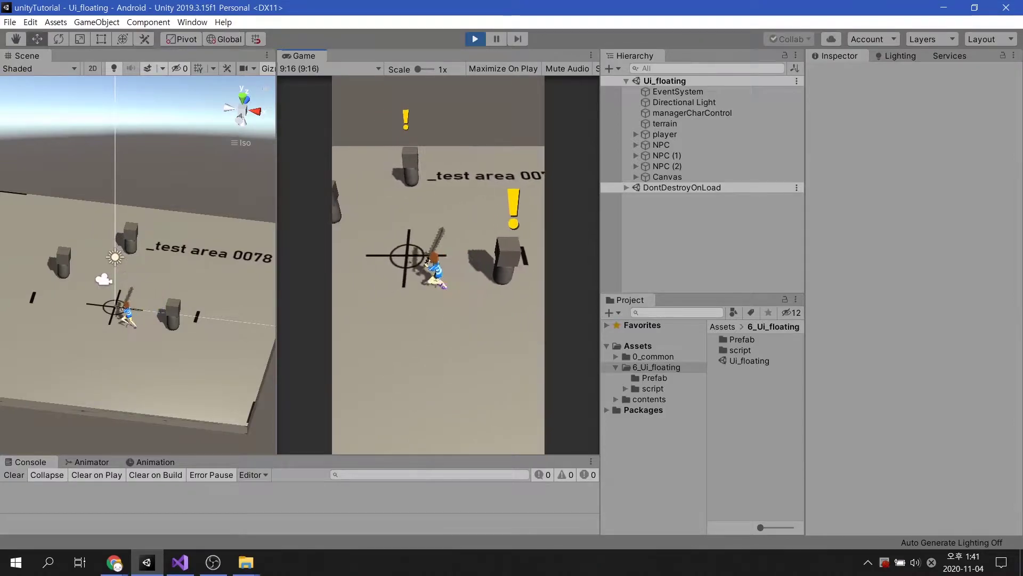
{"action": "key", "text": "s"}
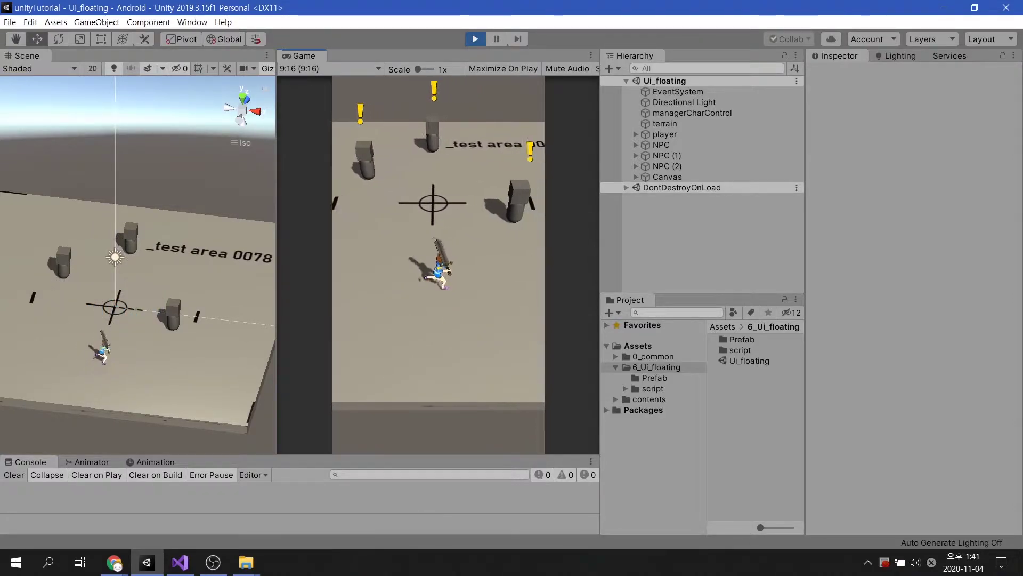
{"action": "key", "text": "d"}
{"action": "key", "text": "w"}
{"action": "key", "text": "a"}
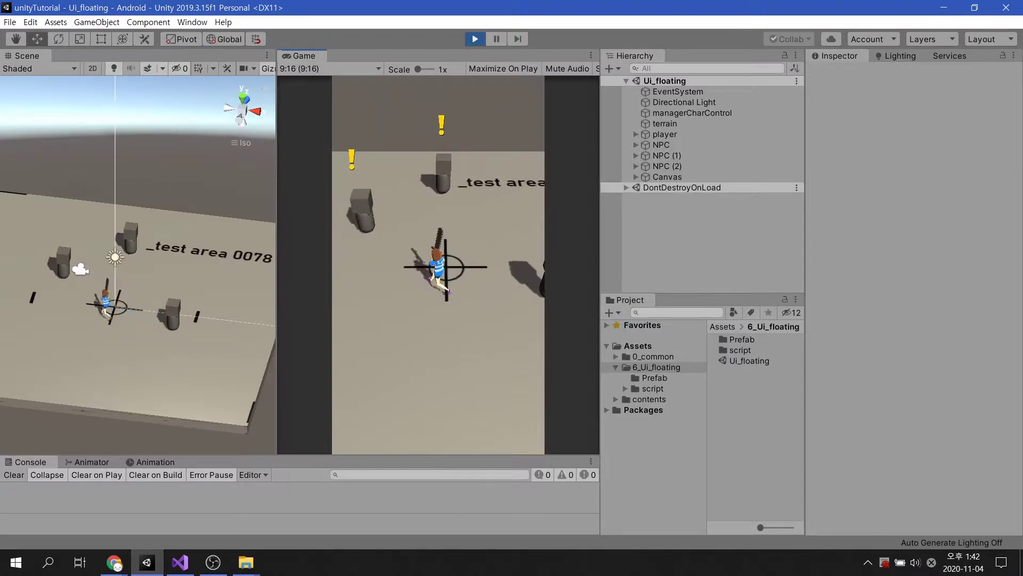
{"action": "key", "text": "w"}
{"action": "key", "text": "d"}
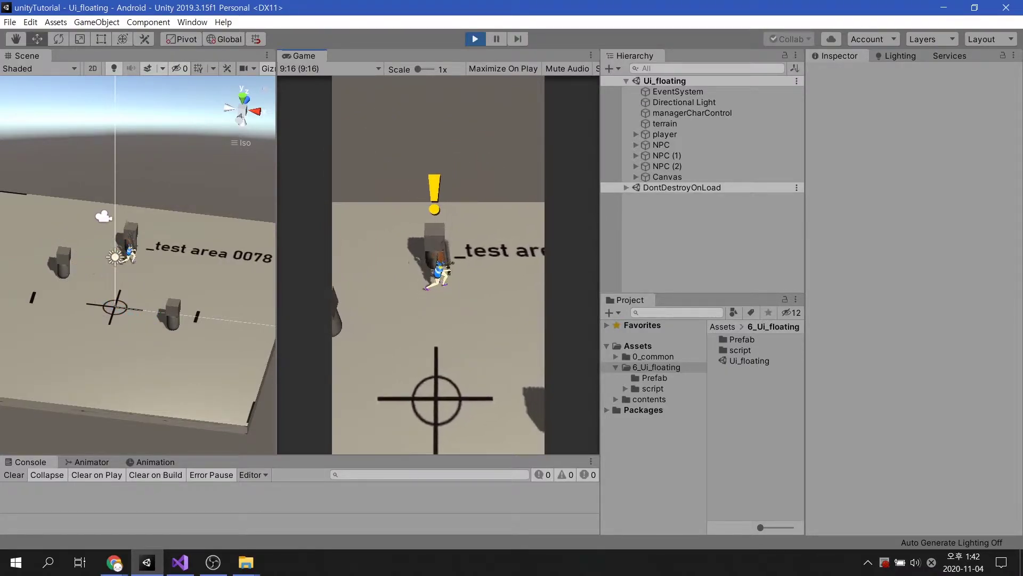
{"action": "key", "text": "s"}
{"action": "key", "text": "a"}
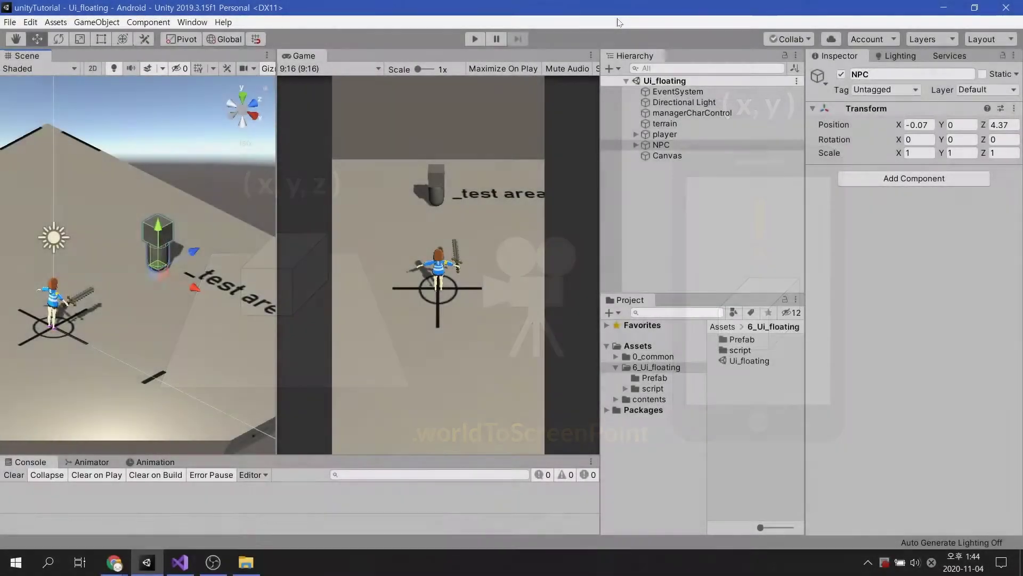
{"action": "double_click", "coordinate": [662, 144]}
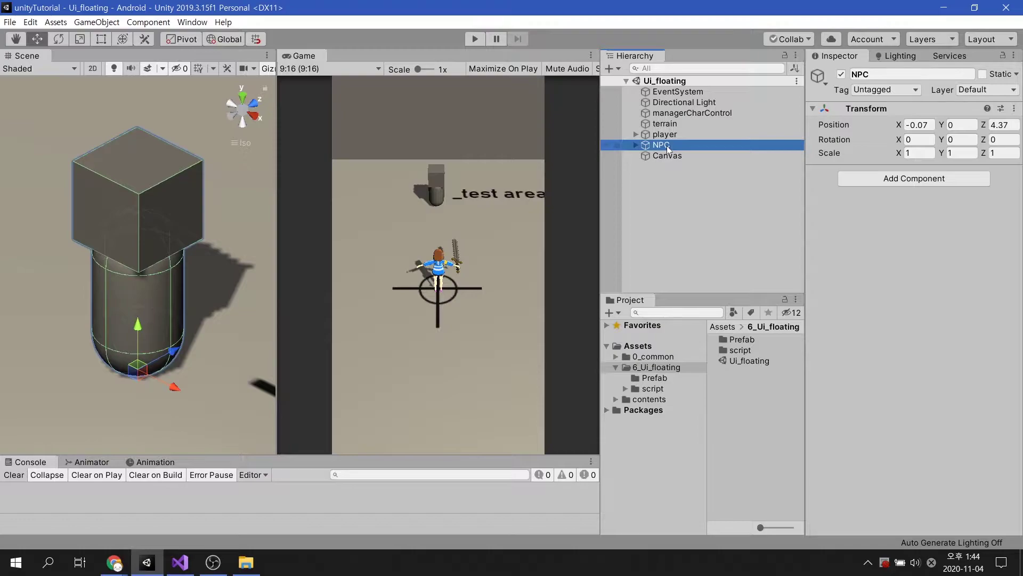
{"action": "left_click", "coordinate": [636, 144]}
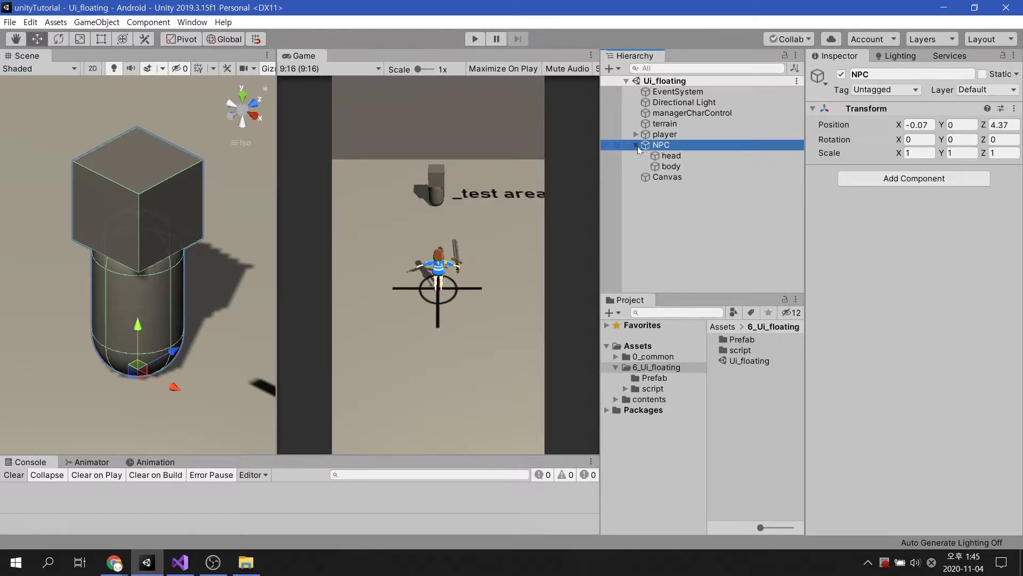
{"action": "left_click", "coordinate": [698, 156]}
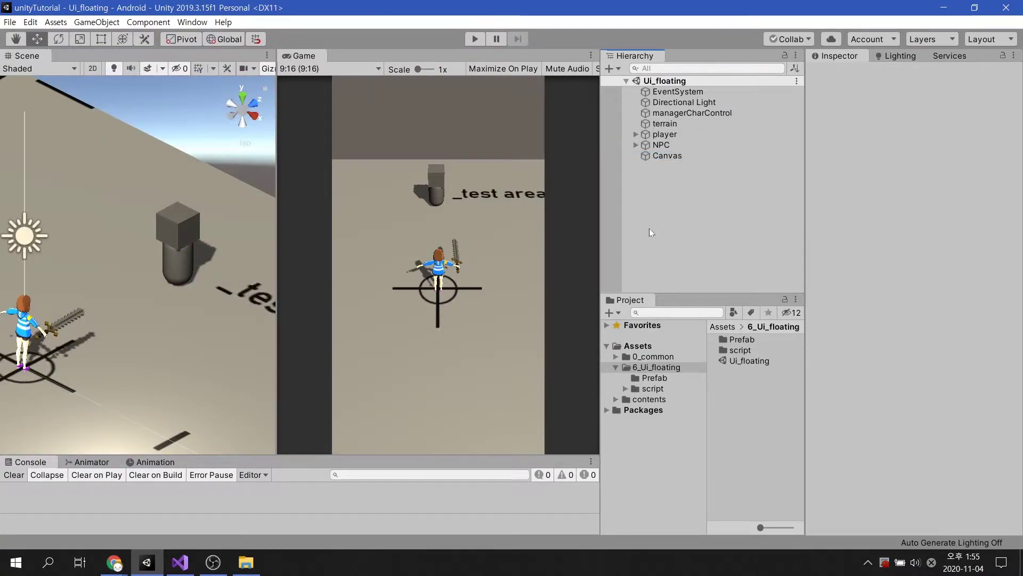
{"action": "left_click", "coordinate": [655, 157]}
- Create a UI Image under the Canvas and rename it uiImgExclam
{"action": "right_click", "coordinate": [655, 159]}
{"action": "mouse_move", "coordinate": [695, 356]}
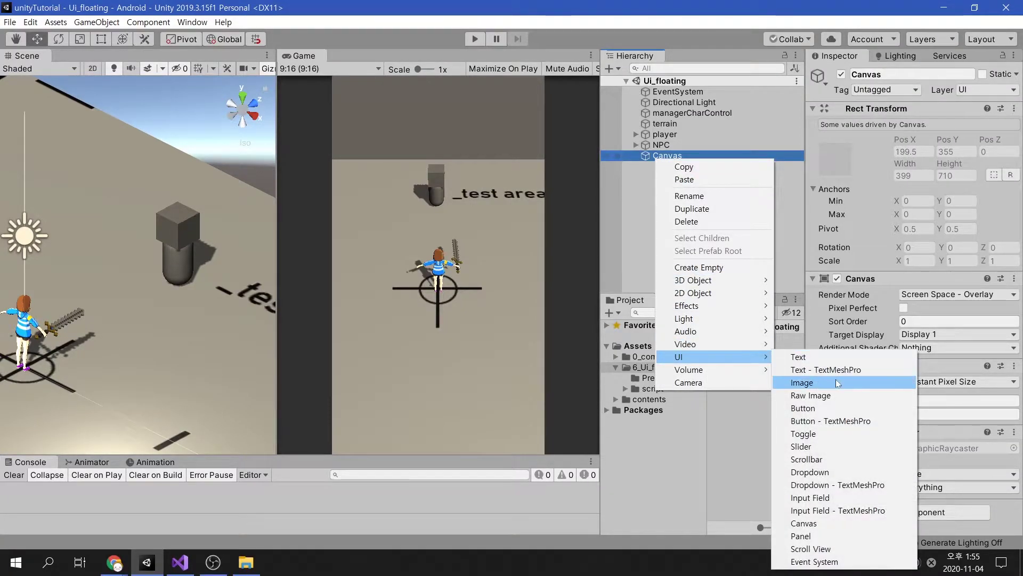
{"action": "left_click", "coordinate": [802, 382]}
{"action": "left_click", "coordinate": [896, 74]}
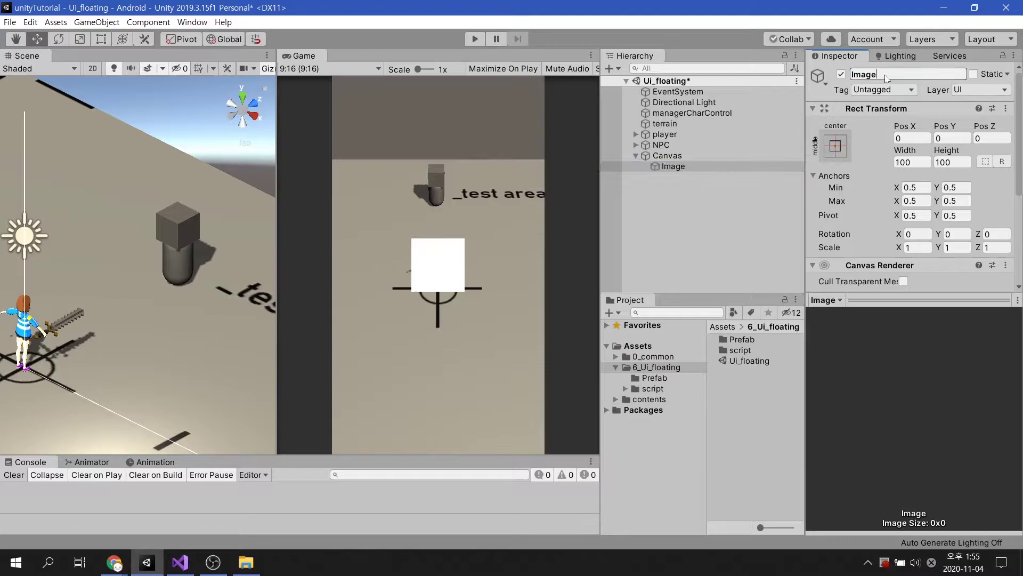
{"action": "type", "text": "uiI"}
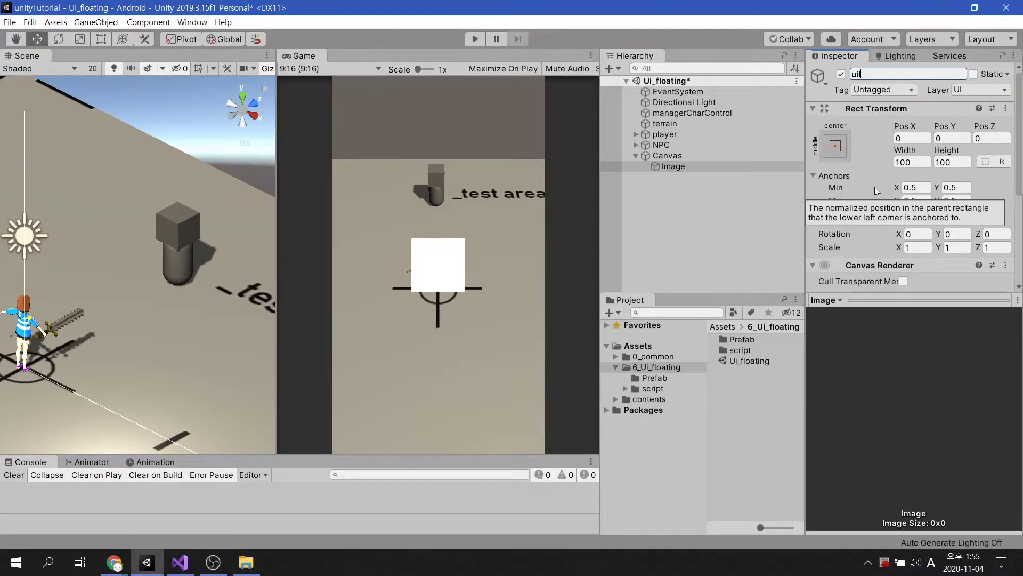
{"action": "type", "text": "mgEx"}
{"action": "type", "text": "clam"}
{"action": "key", "text": "Return"}
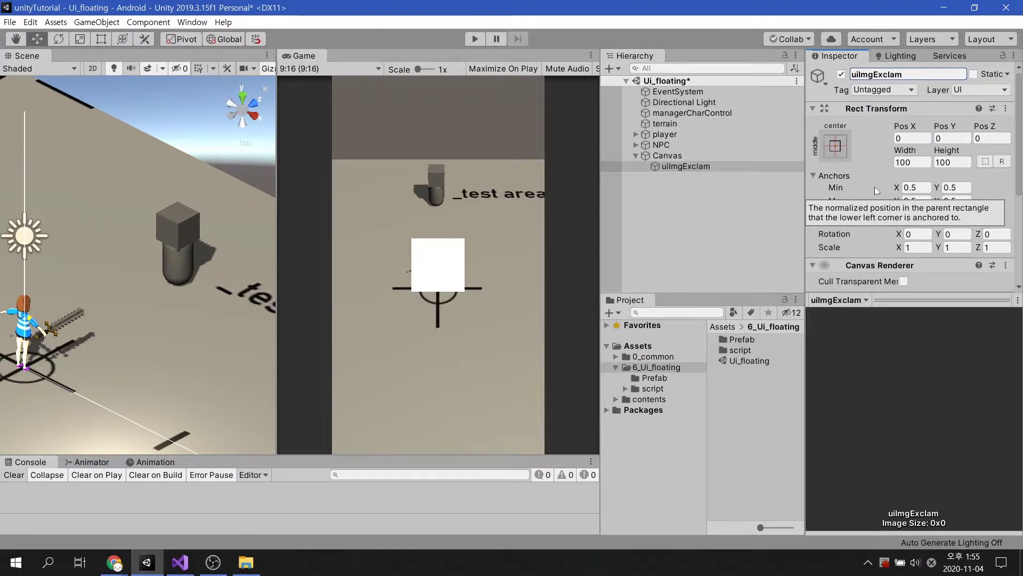
{"action": "left_click_drag", "start_coordinate": [1019, 184], "coordinate": [1021, 272]}
- Set uiImgExclam's Source Image to the Icon_exclamation_shad sprite
{"action": "left_click", "coordinate": [1005, 160]}
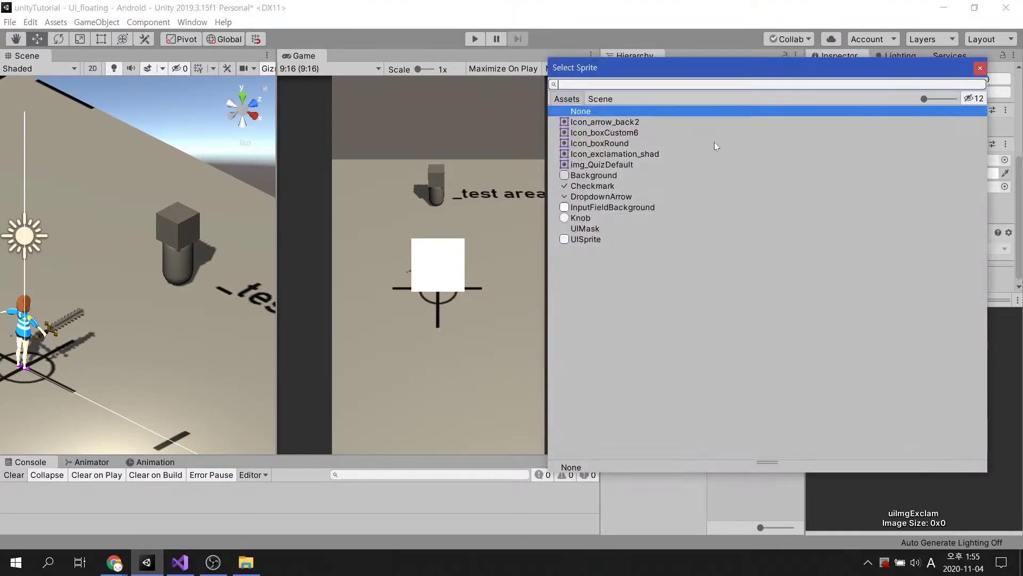
{"action": "left_click", "coordinate": [656, 155]}
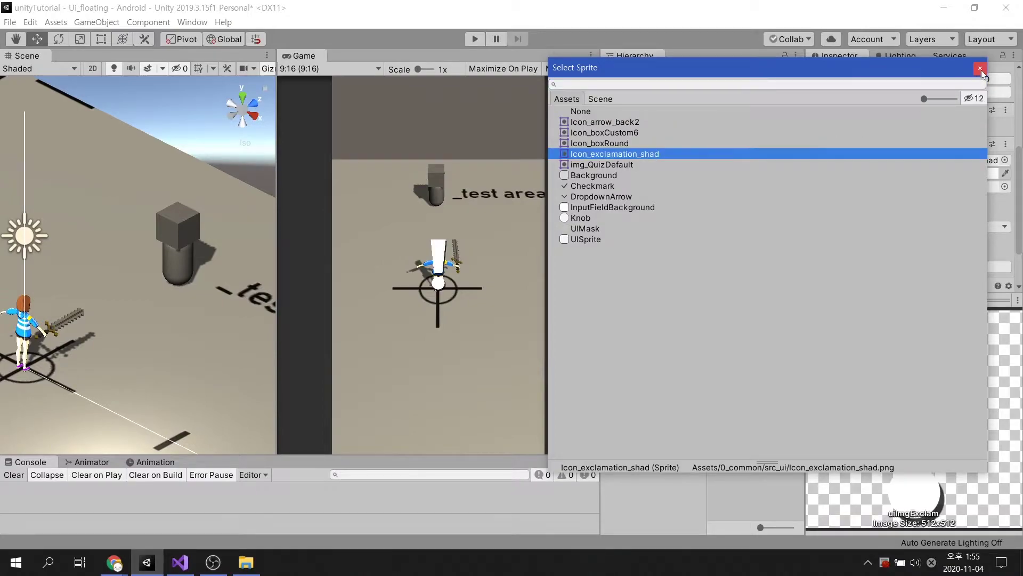
{"action": "left_click", "coordinate": [980, 69]}
- Tint the image yellow (FFCA00) and turn off Raycast Target
{"action": "left_click", "coordinate": [952, 173]}
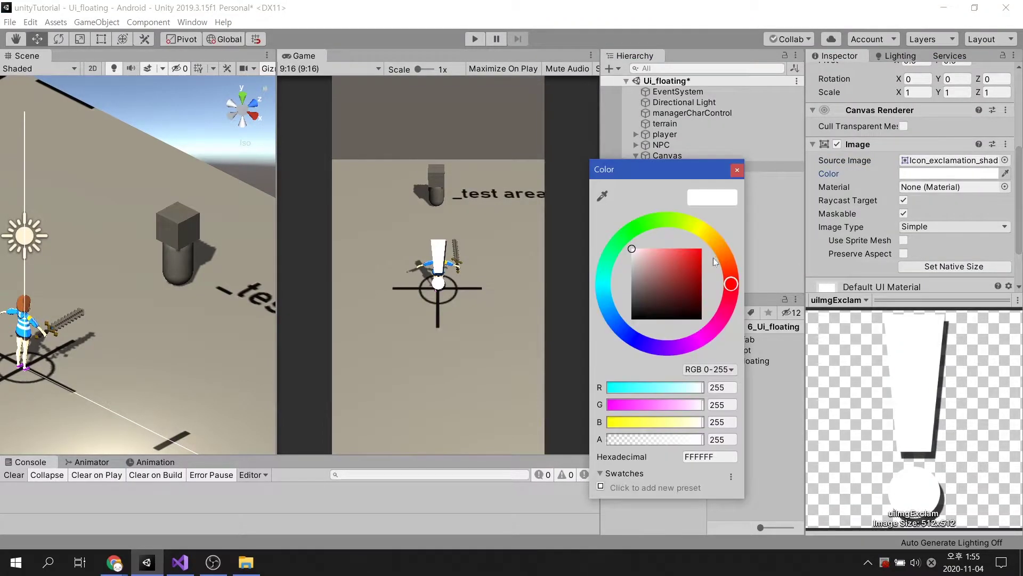
{"action": "left_click", "coordinate": [711, 237]}
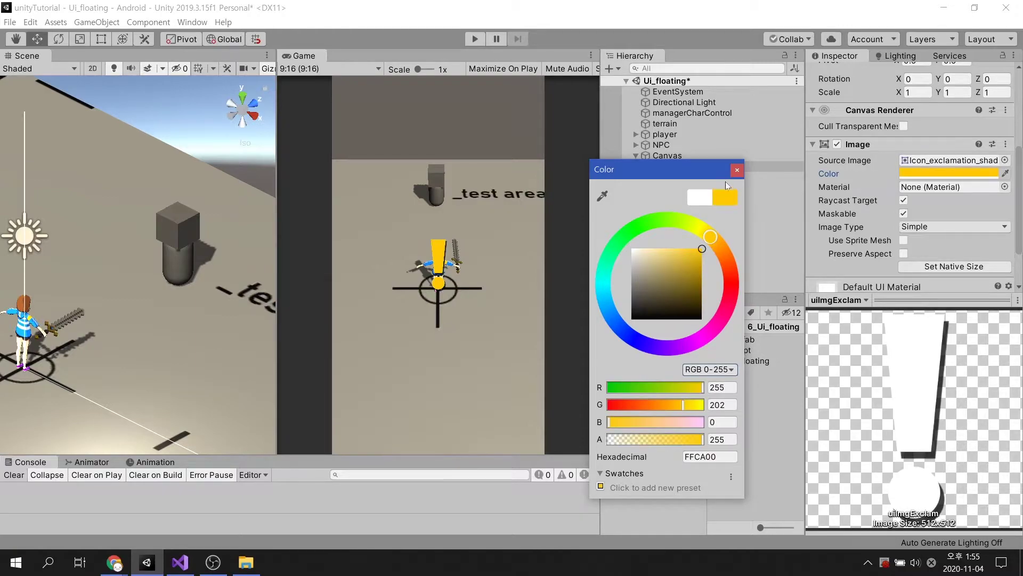
{"action": "left_click", "coordinate": [739, 169]}
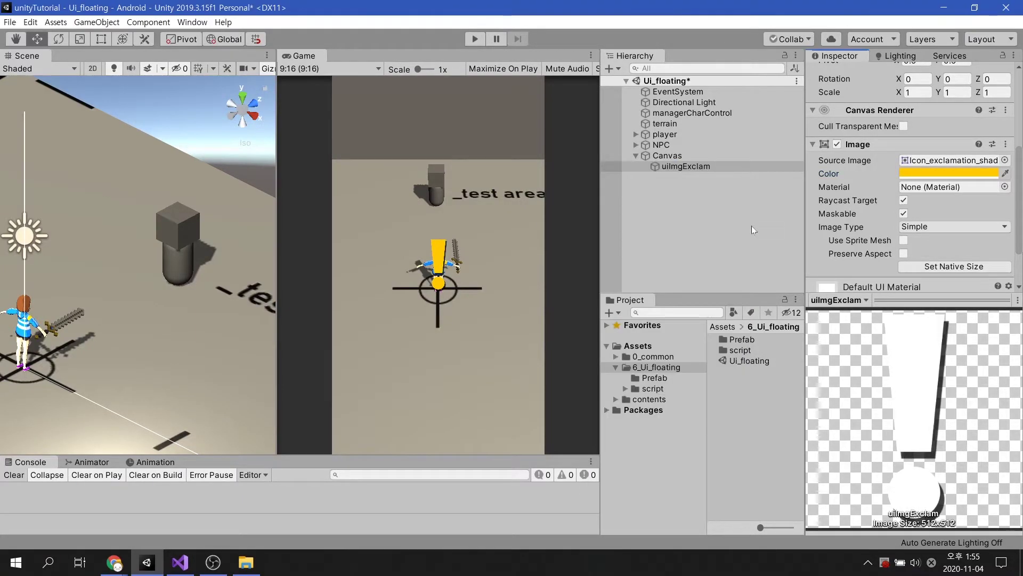
{"action": "left_click", "coordinate": [904, 200]}
{"action": "scroll", "coordinate": [1020, 196], "scroll_direction": "down", "scroll_amount": 2}
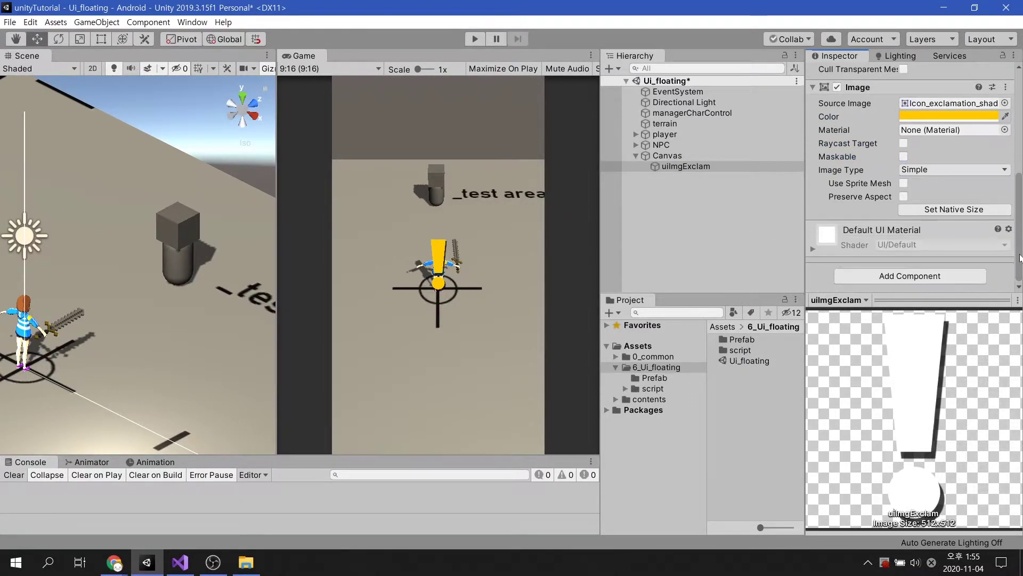
{"action": "scroll", "coordinate": [1021, 191], "scroll_direction": "up", "scroll_amount": 3}
{"action": "left_click_drag", "start_coordinate": [1021, 192], "coordinate": [1022, 167]}
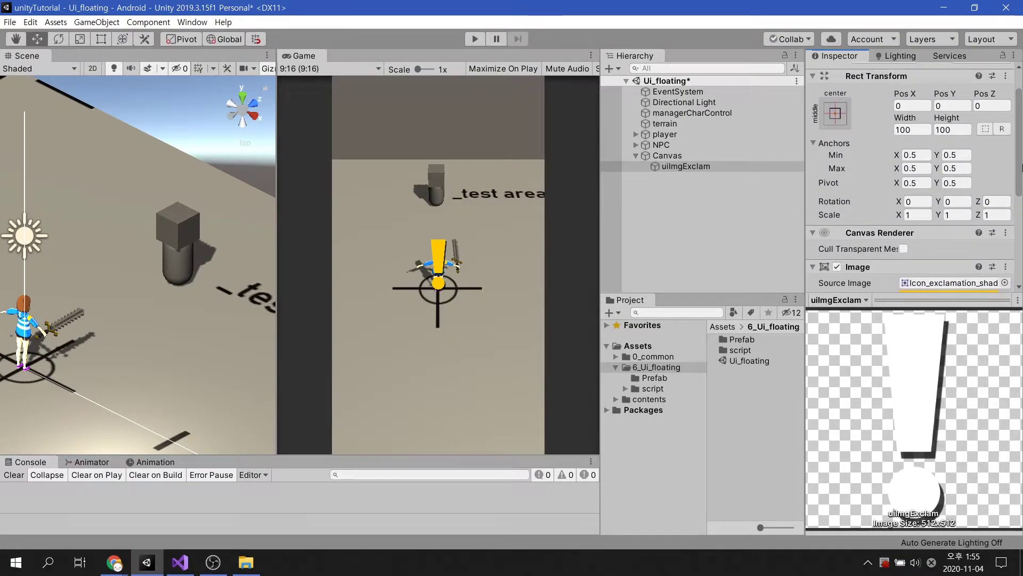
- Drag uiImgExclam into the Prefab folder to make a prefab, then delete the scene instance
{"action": "left_click_drag", "start_coordinate": [679, 167], "coordinate": [754, 344]}
{"action": "double_click", "coordinate": [754, 343]}
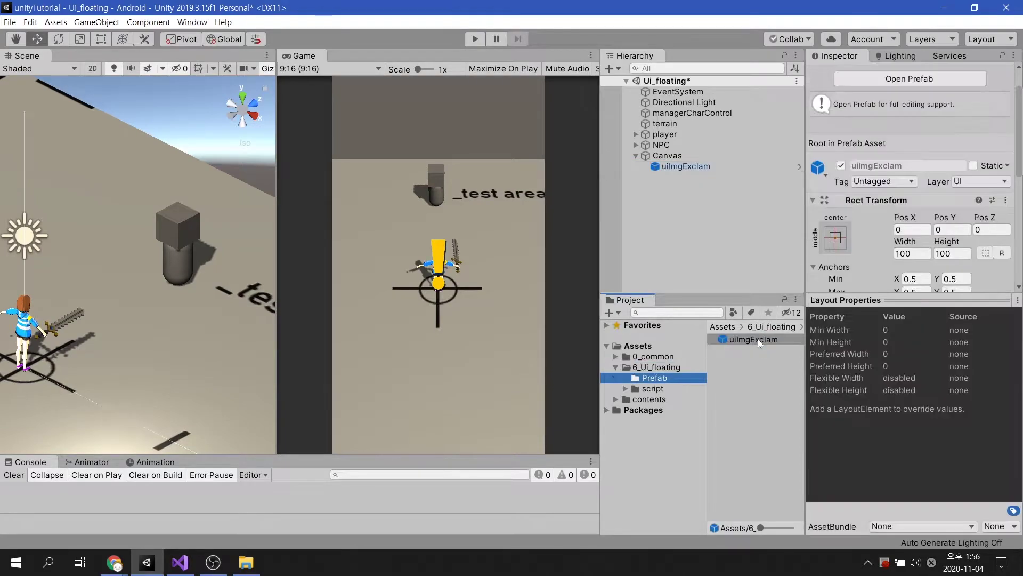
{"action": "left_click", "coordinate": [758, 340]}
{"action": "left_click", "coordinate": [690, 166]}
{"action": "key", "text": "Delete"}
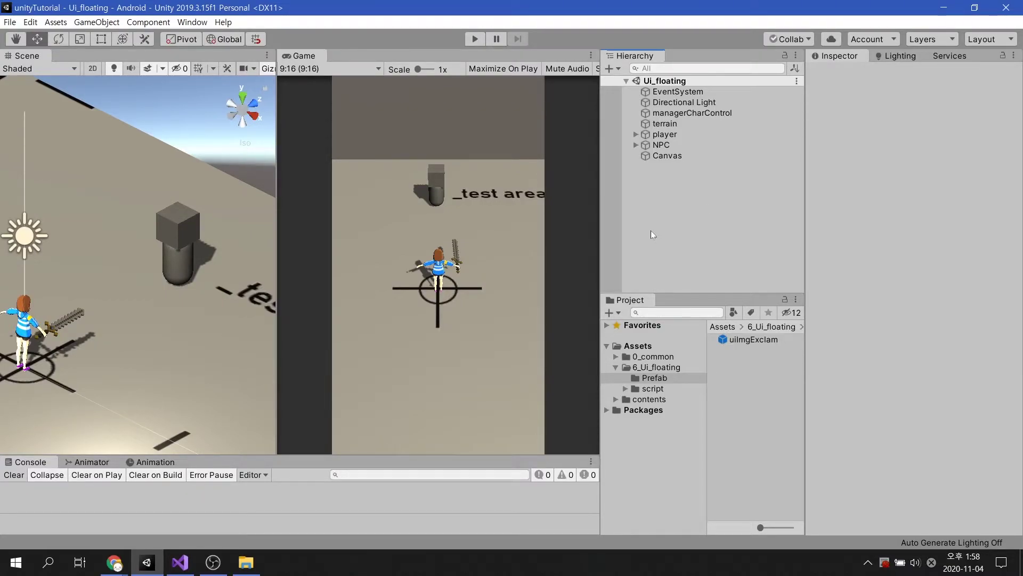
- Create the managerNPCUi C# script in the script folder
{"action": "left_click", "coordinate": [653, 388]}
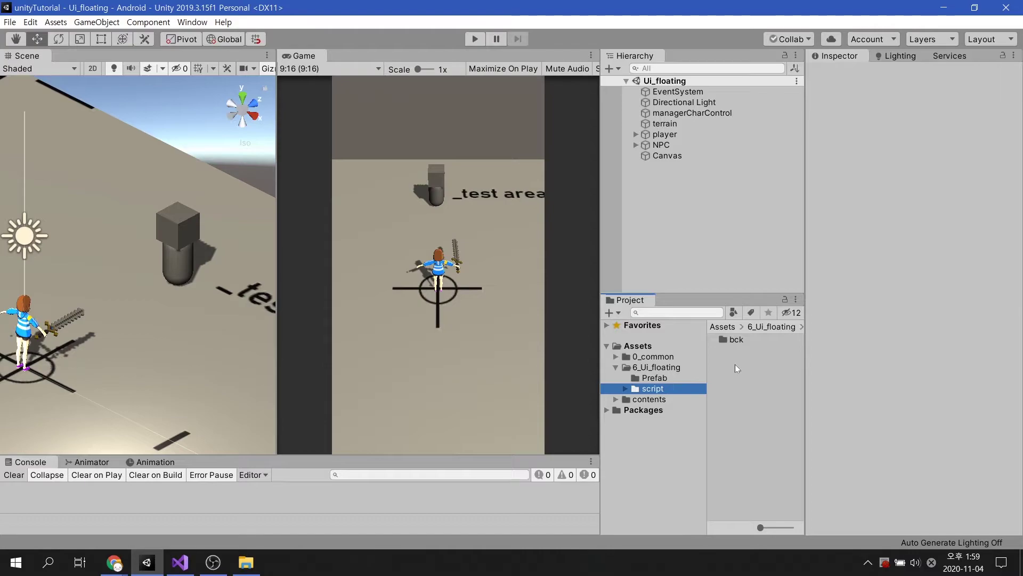
{"action": "right_click", "coordinate": [735, 364]}
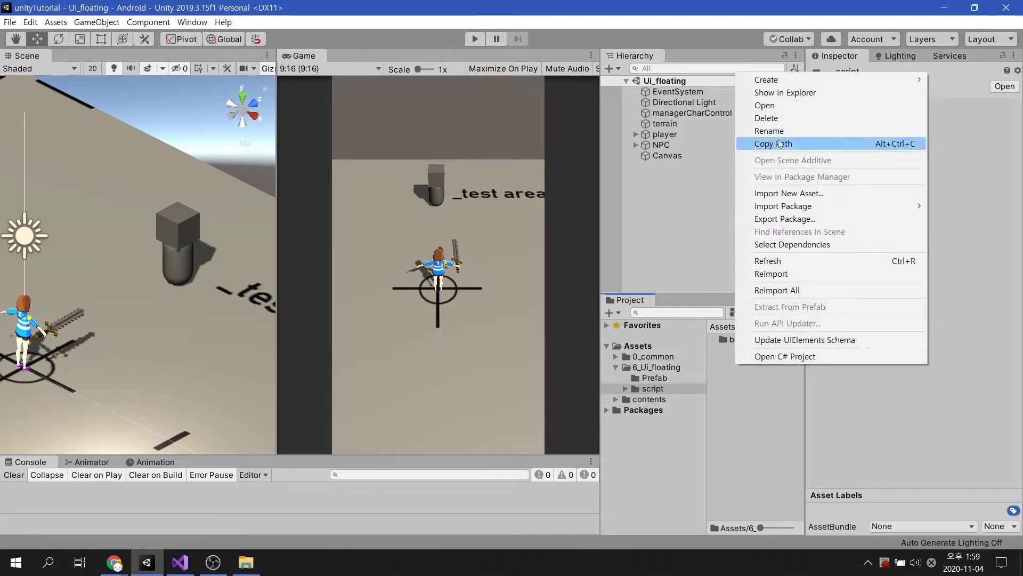
{"action": "mouse_move", "coordinate": [766, 80]}
{"action": "left_click", "coordinate": [696, 97]}
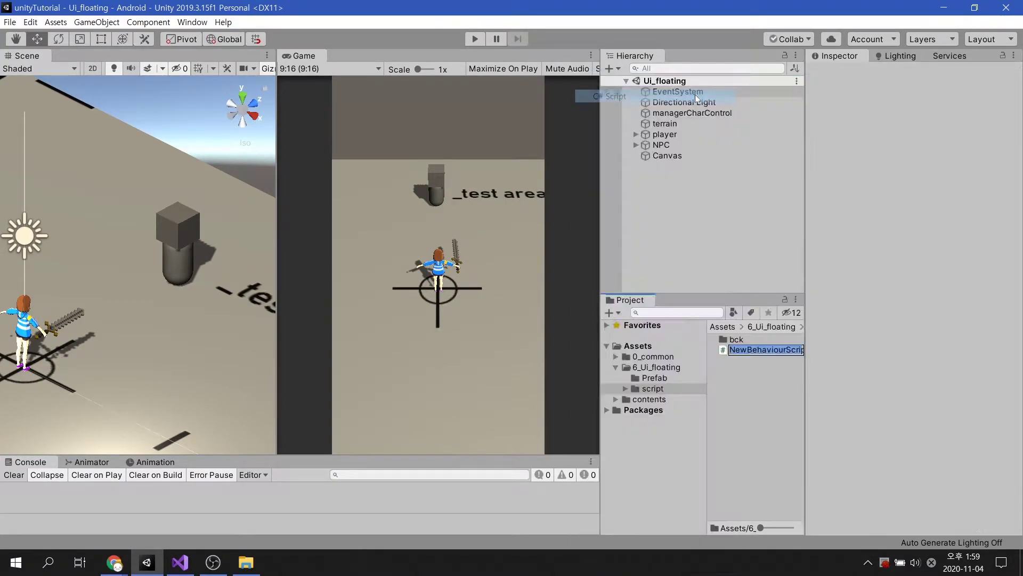
{"action": "type", "text": "mana"}
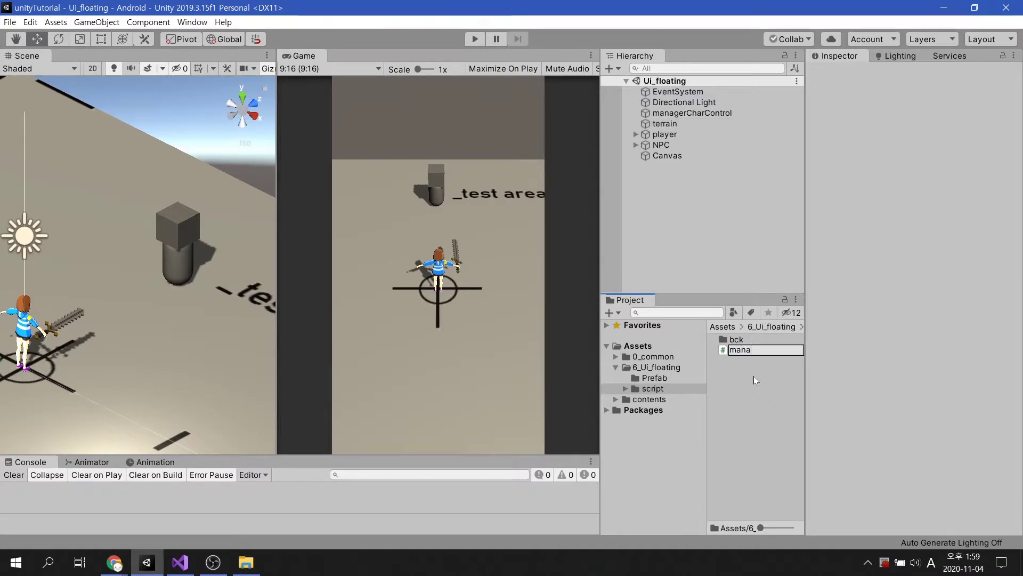
{"action": "type", "text": "gerNPC"}
{"action": "type", "text": "Ui"}
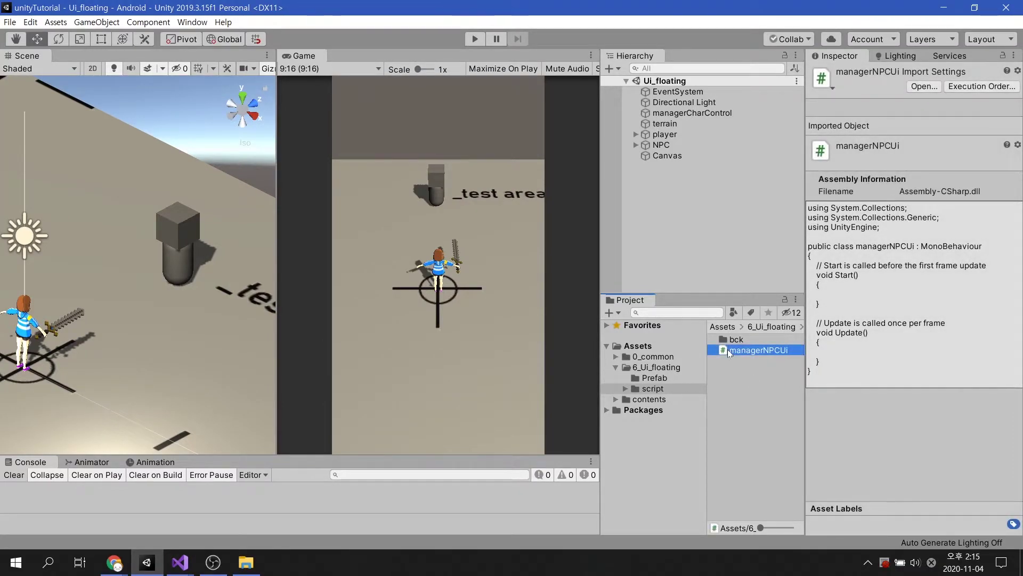
- Open managerNPCUi and add the 'using UnityEngine.UI;' import
{"action": "double_click", "coordinate": [728, 349]}
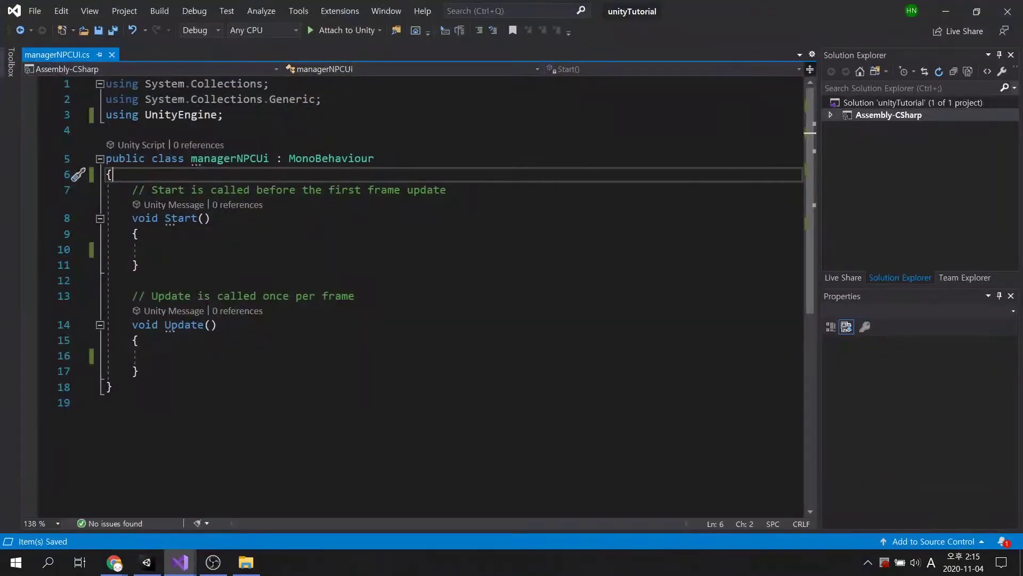
{"action": "key", "text": "Up"}
{"action": "key", "text": "Up"}
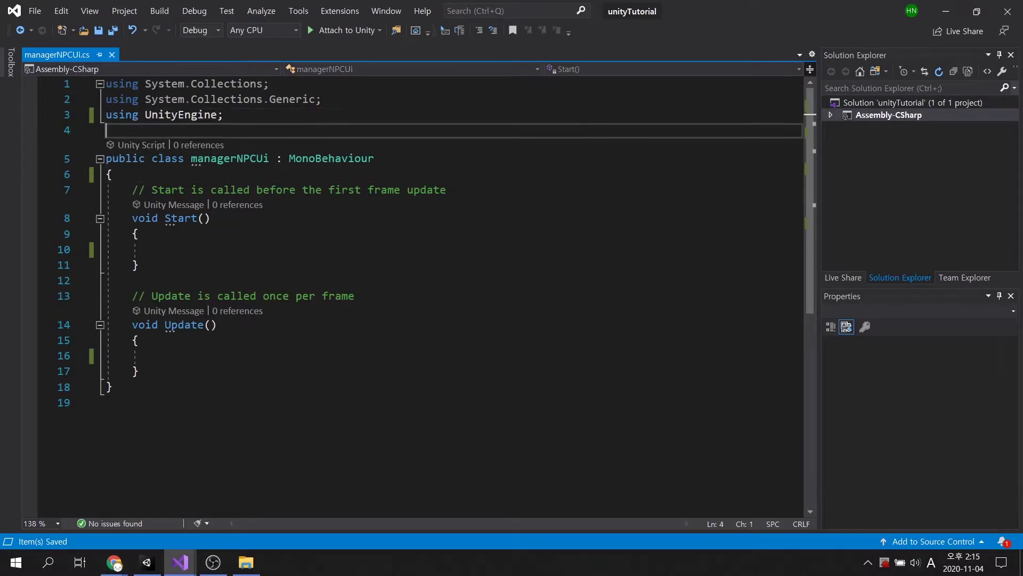
{"action": "type", "text": "using "}
{"action": "type", "text": "UnityEngine.UI"}
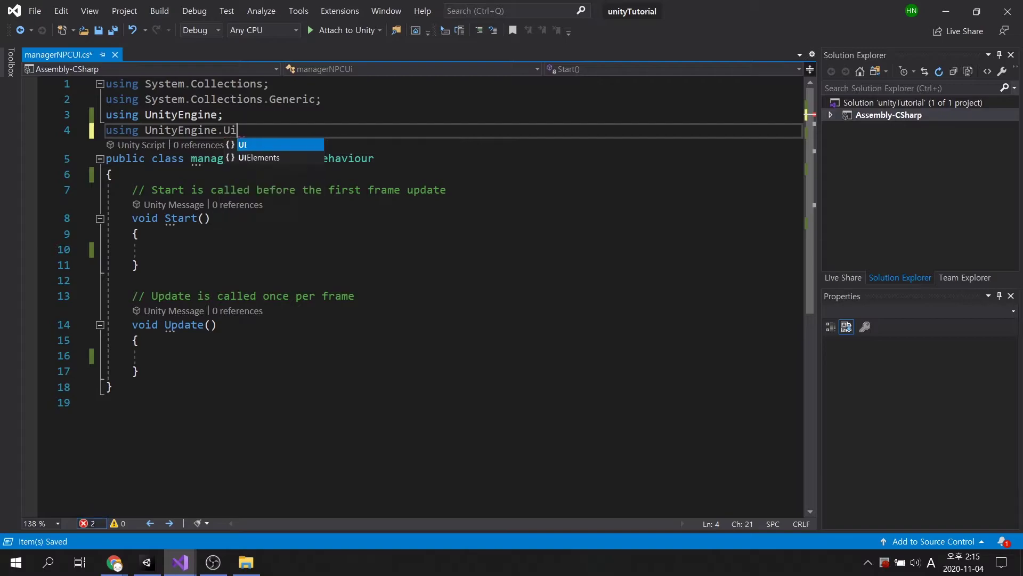
{"action": "type", "text": ";"}
{"action": "key", "text": "Return"}
{"action": "key", "text": "ctrl+s"}
- Declare 'public Image prefabUi;' and 'private Image uiUse;' in the class and save
{"action": "key", "text": "Down"}
{"action": "key", "text": "Down"}
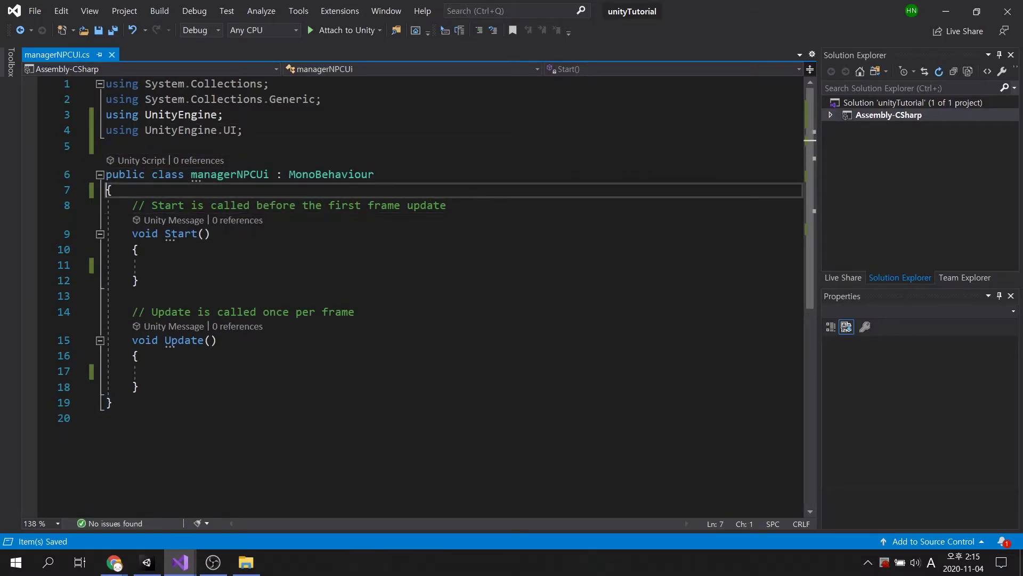
{"action": "key", "text": "Return"}
{"action": "type", "text": "publ"}
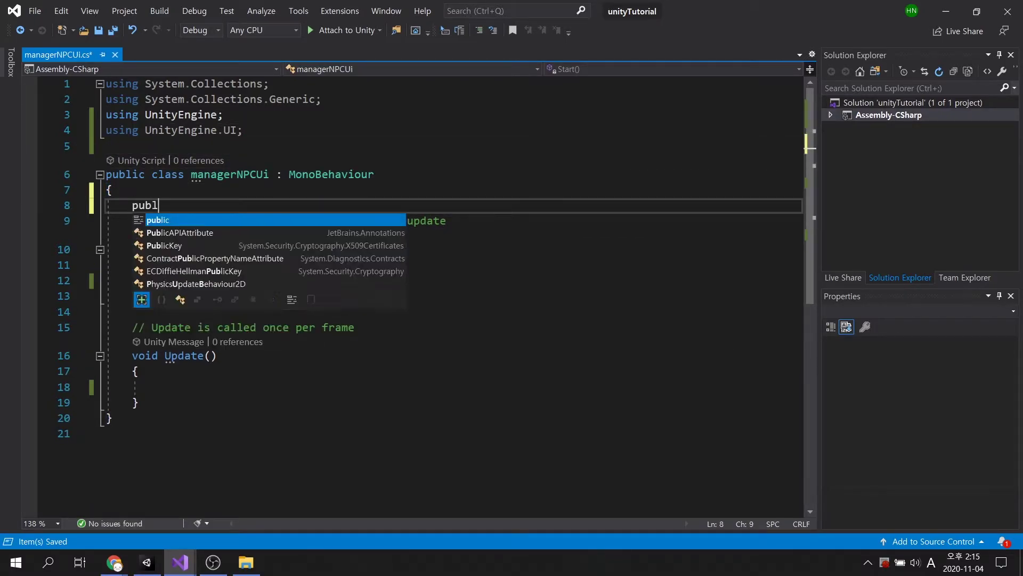
{"action": "type", "text": "ic Image "}
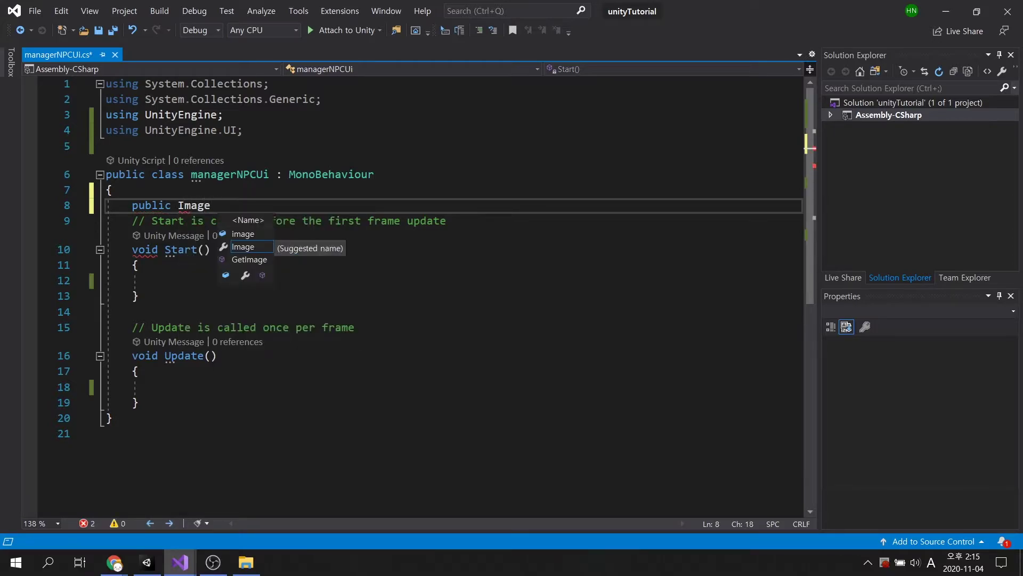
{"action": "type", "text": "prefabUi;"}
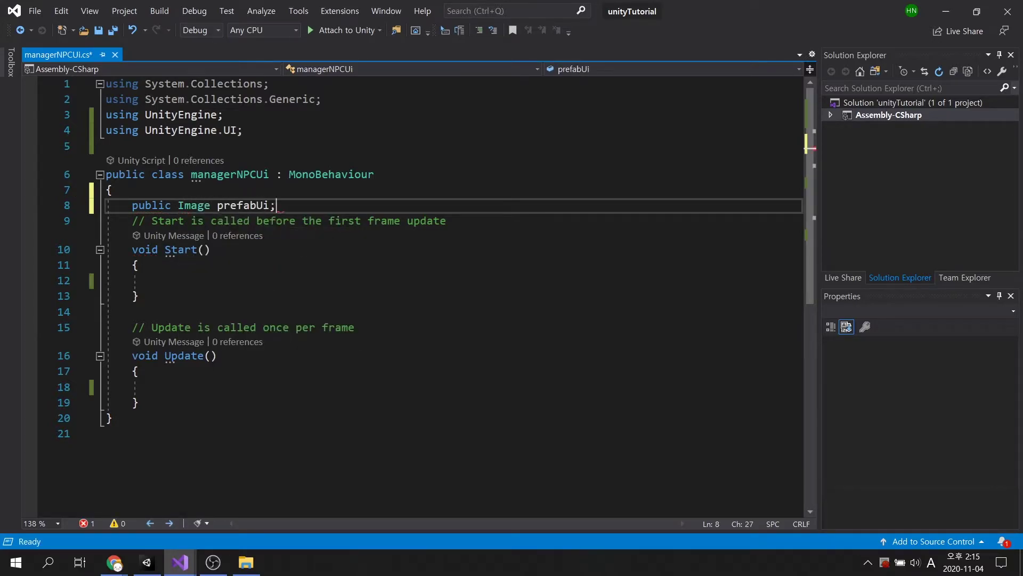
{"action": "key", "text": "Return"}
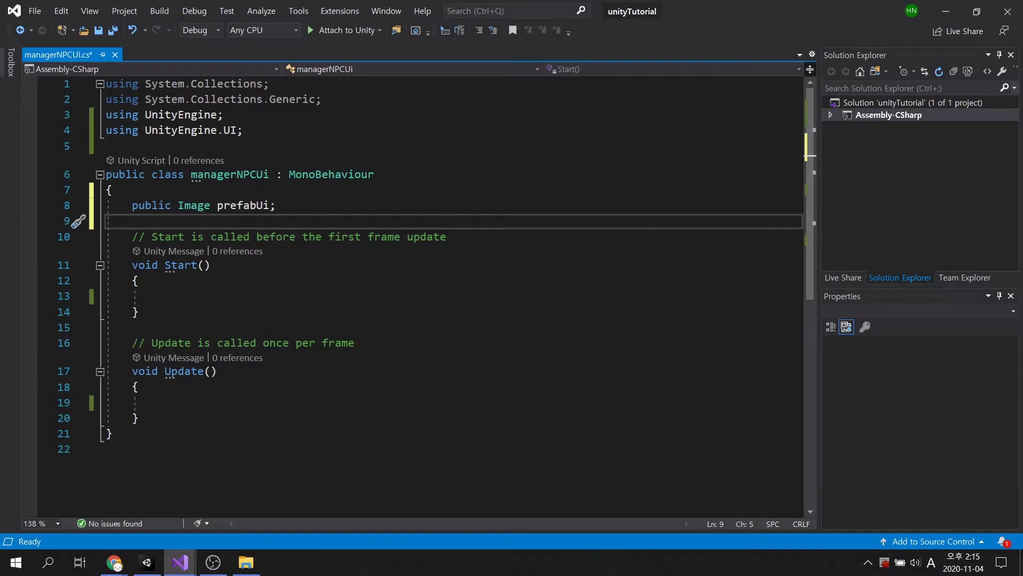
{"action": "type", "text": "private "}
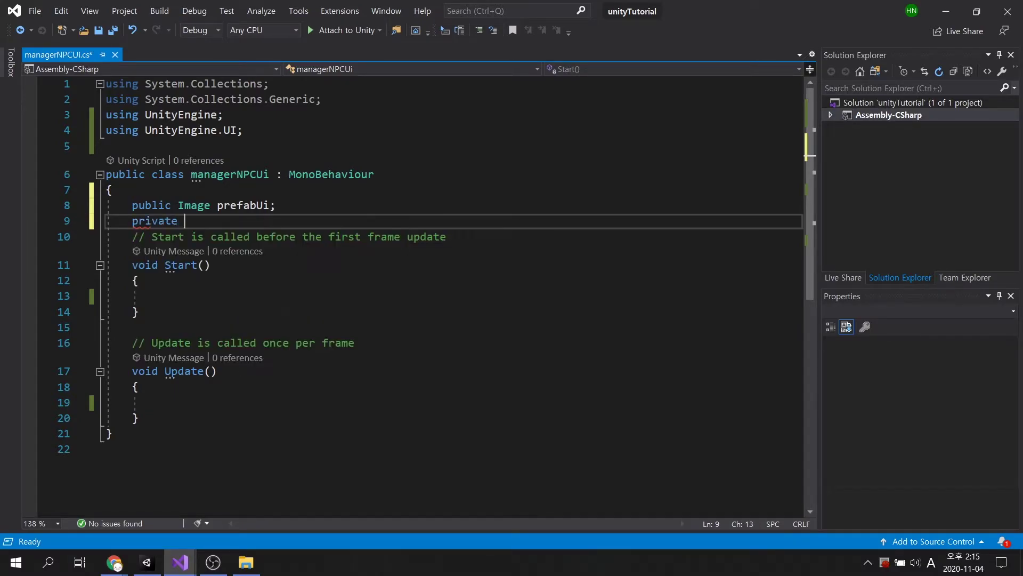
{"action": "type", "text": "Image ui"}
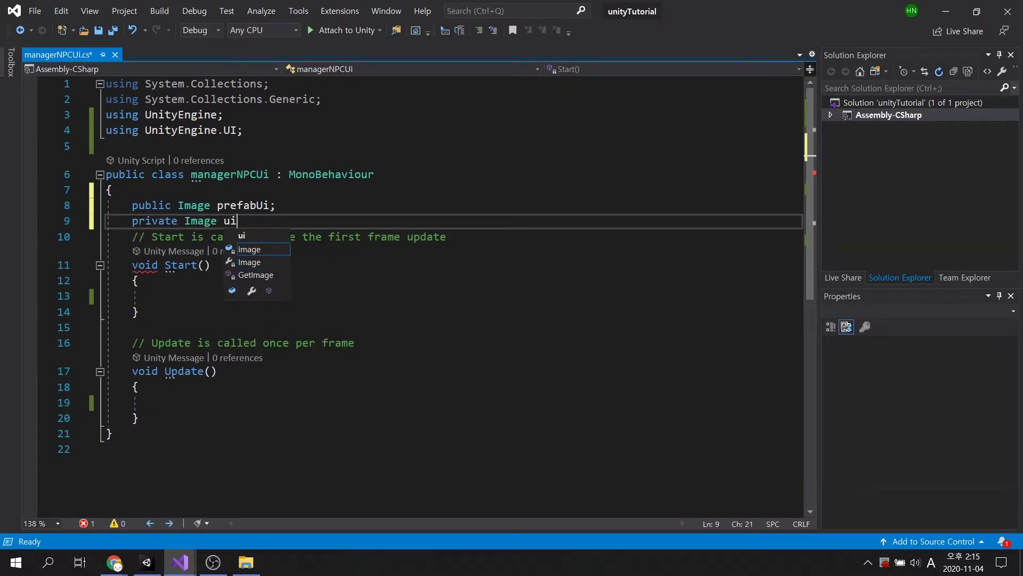
{"action": "type", "text": "Use;"}
{"action": "key", "text": "ctrl+s"}
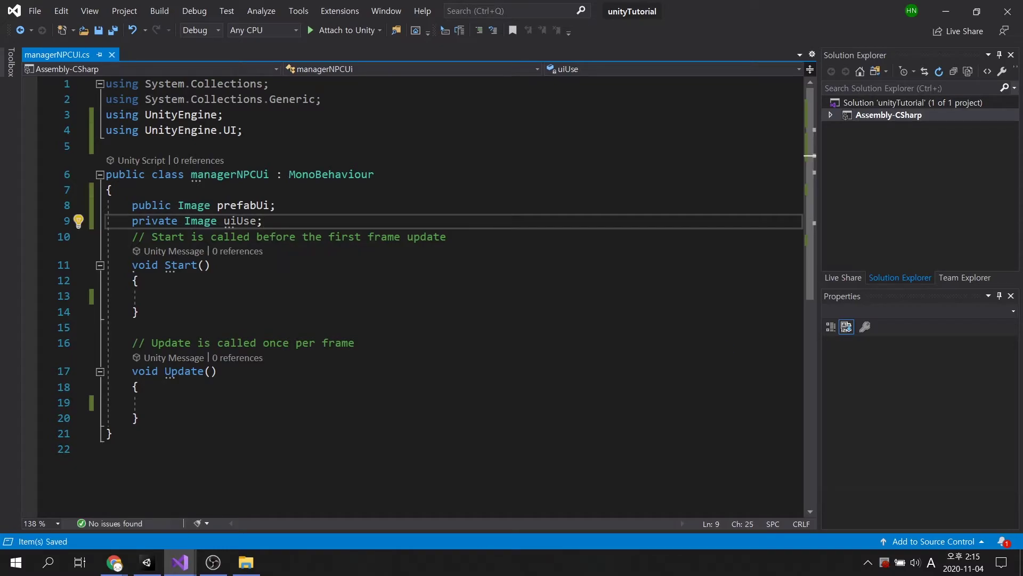
- In Start, instantiate prefabUi under the Canvas, store its Image in uiUse, and save
{"action": "key", "text": "Down"}
{"action": "key", "text": "Down"}
{"action": "key", "text": "Down"}
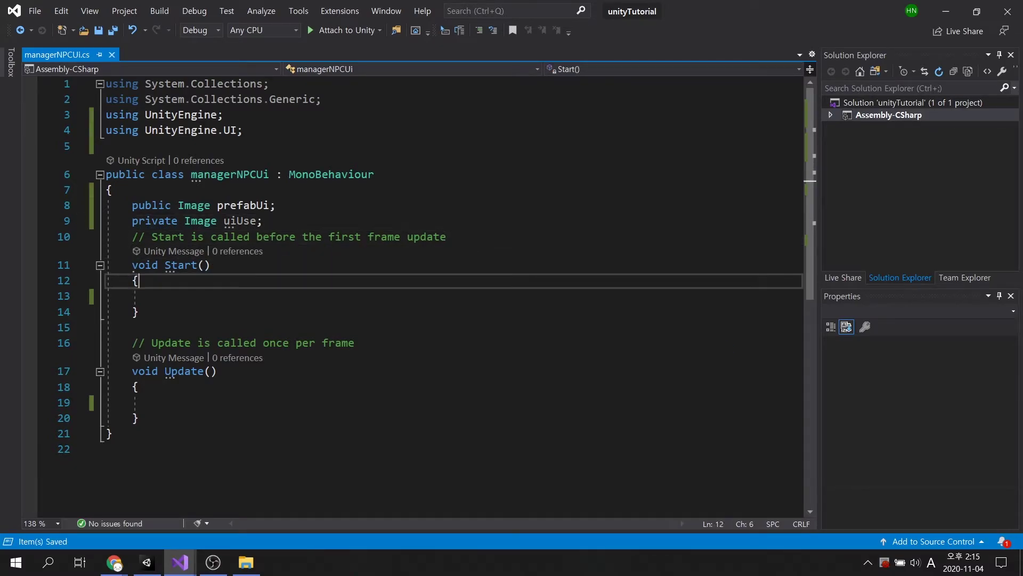
{"action": "key", "text": "Down"}
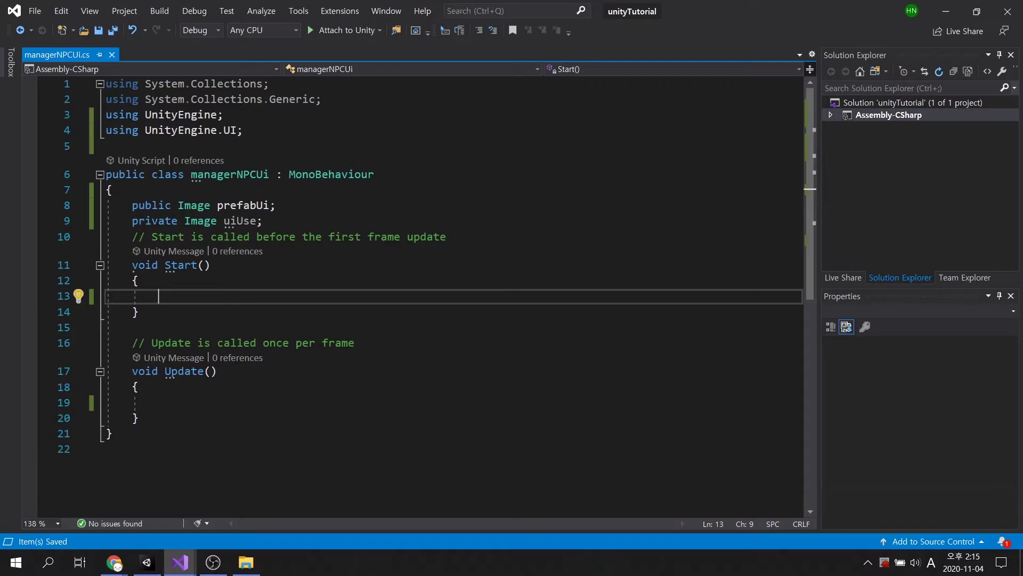
{"action": "type", "text": "uiUse "}
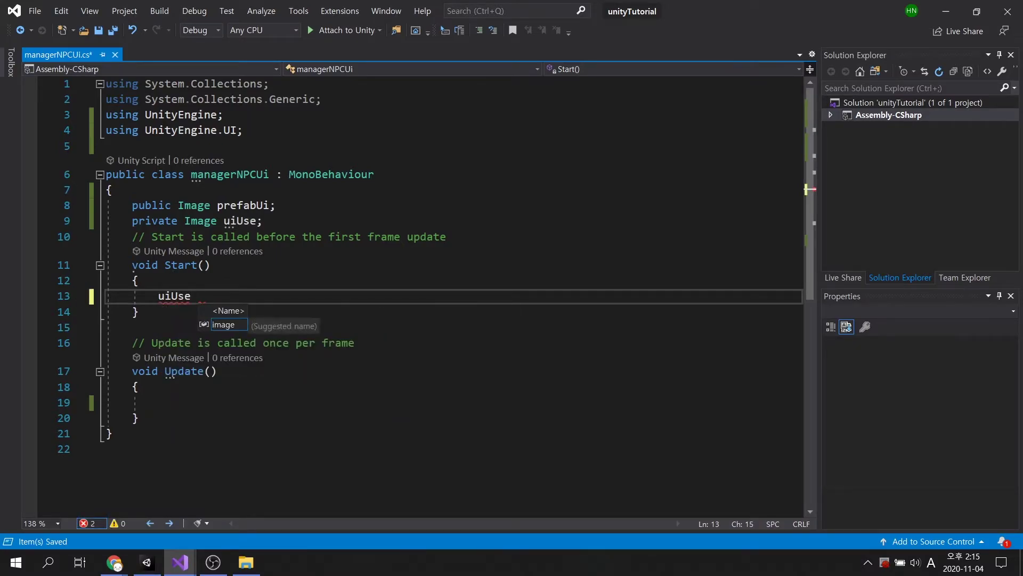
{"action": "type", "text": "= Insta"}
{"action": "key", "text": "Tab"}
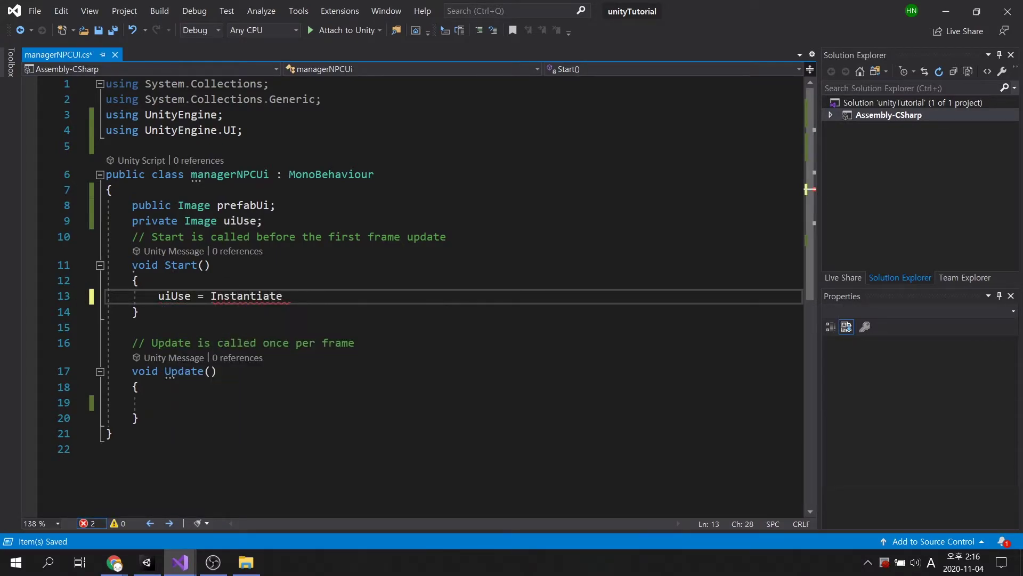
{"action": "type", "text": "(pre"}
{"action": "key", "text": "Tab"}
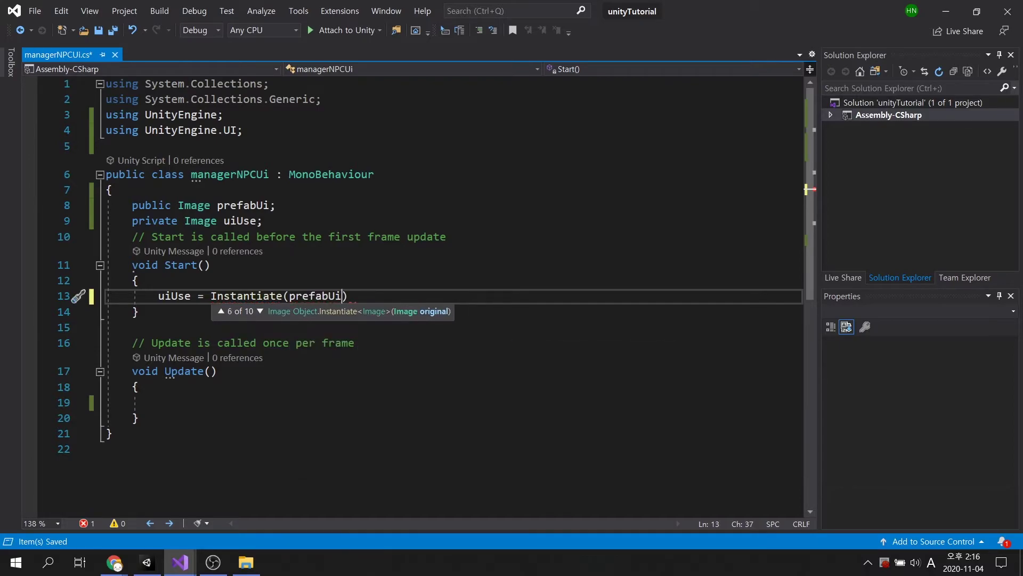
{"action": "type", "text": ", "}
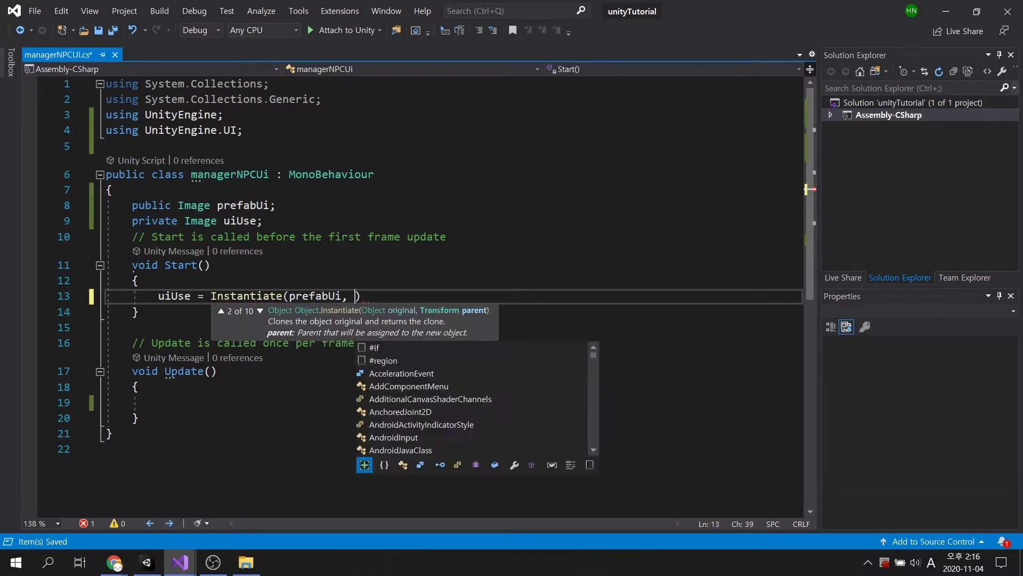
{"action": "type", "text": "Find"}
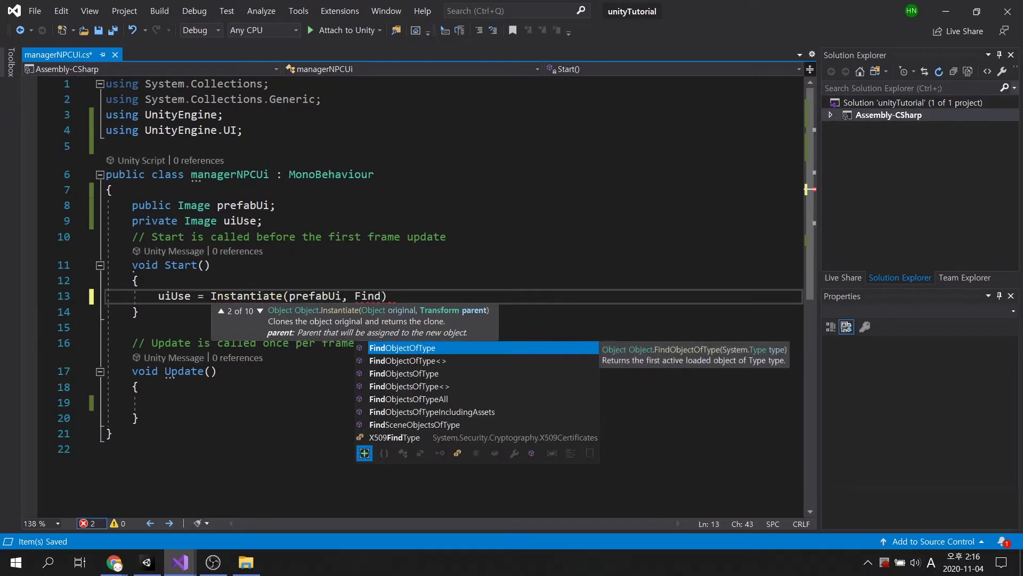
{"action": "key", "text": "Tab"}
{"action": "type", "text": "<Can"}
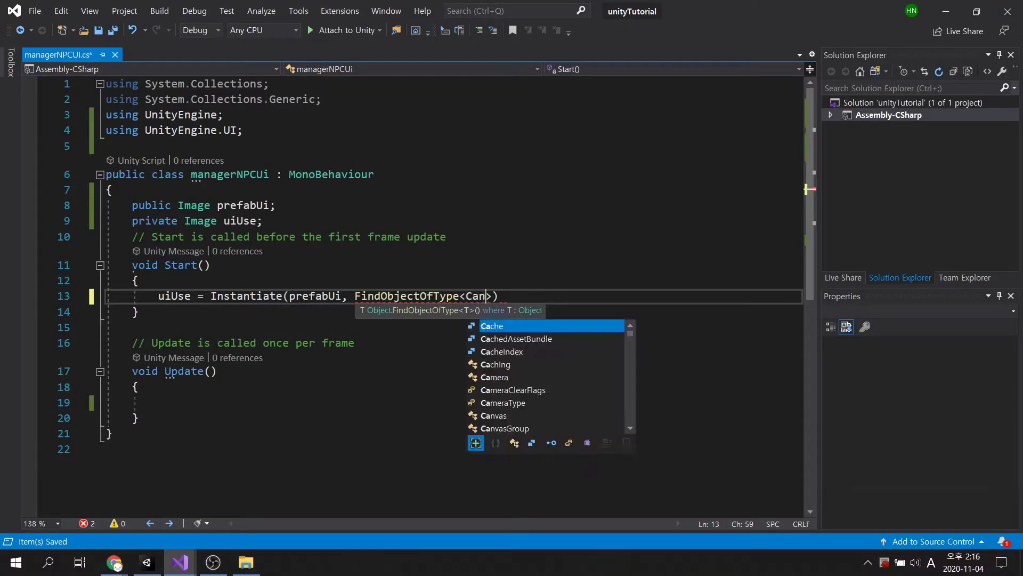
{"action": "type", "text": "vas>("}
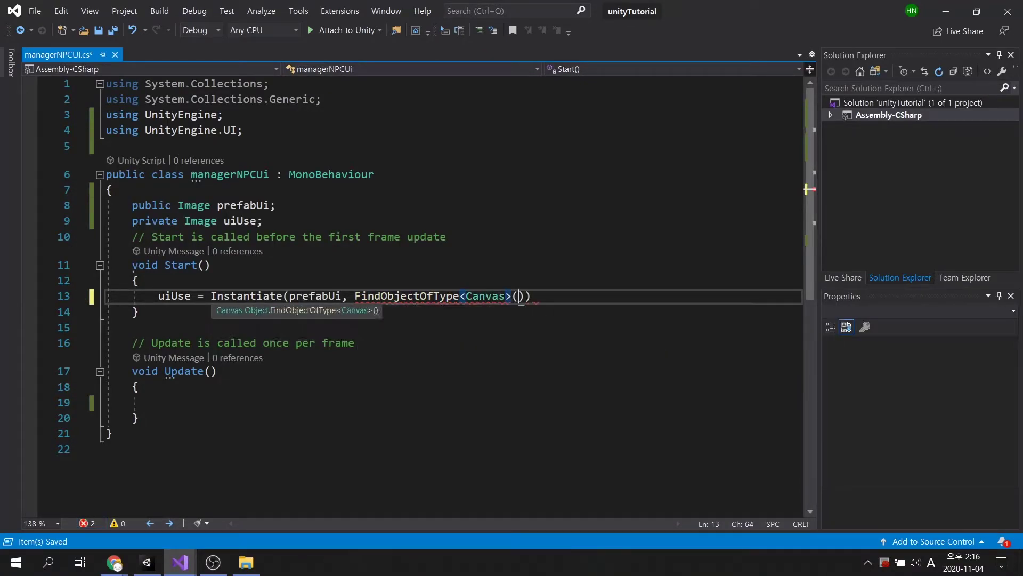
{"action": "type", "text": ").tr"}
{"action": "key", "text": "Tab"}
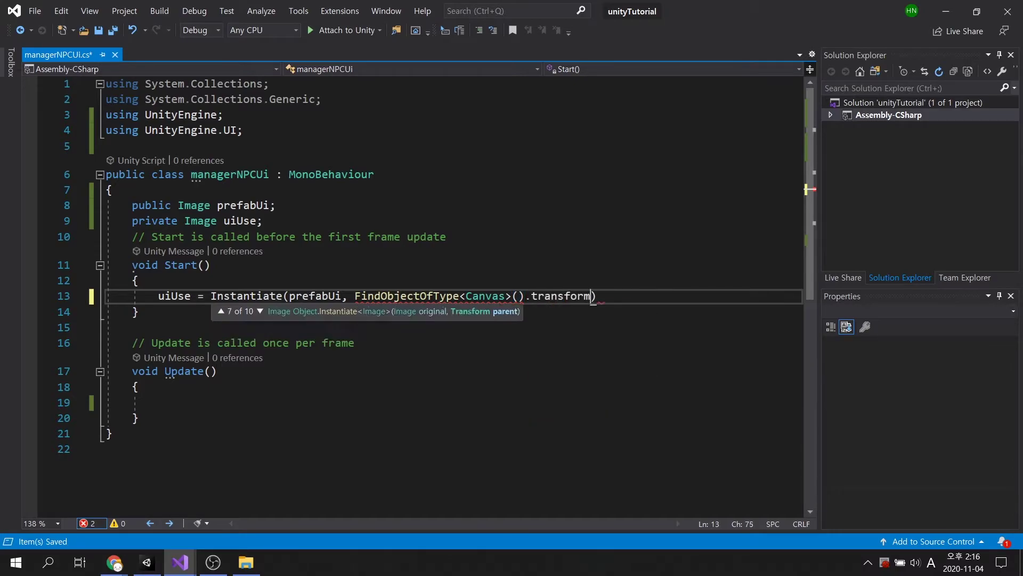
{"action": "type", "text": ").G"}
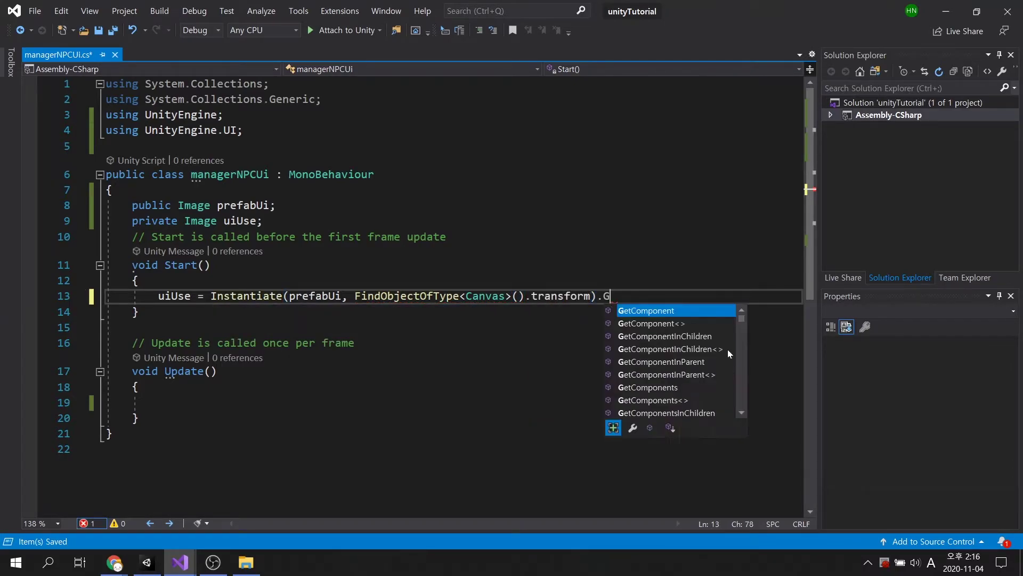
{"action": "type", "text": "etCom"}
{"action": "key", "text": "Tab"}
{"action": "type", "text": "<"}
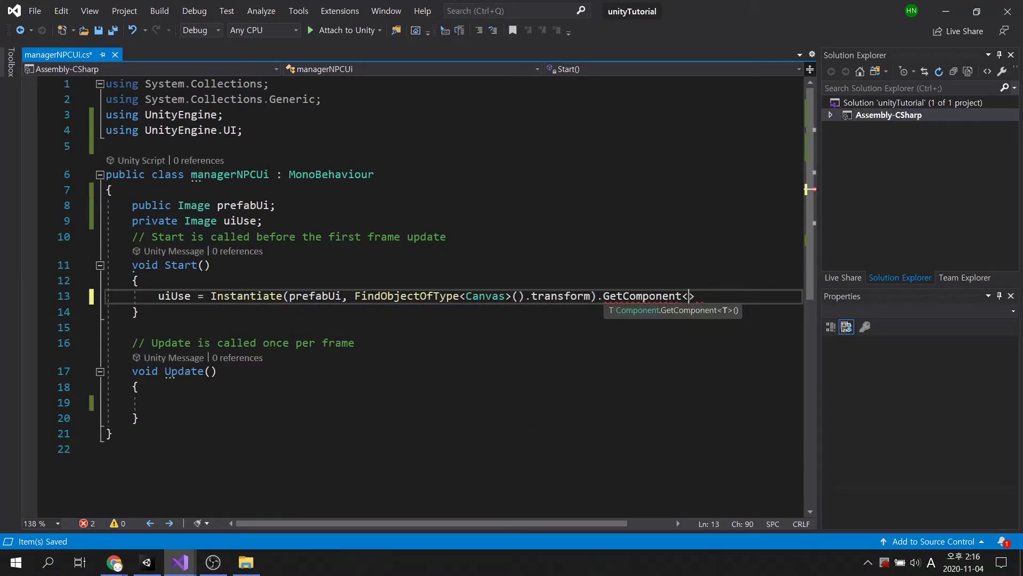
{"action": "type", "text": "Image>("}
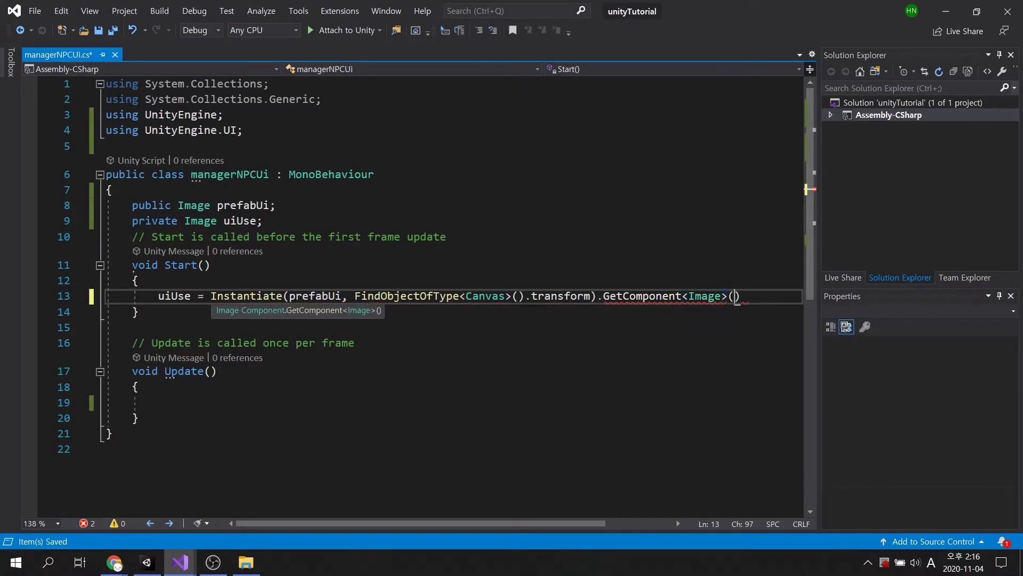
{"action": "type", "text": ");"}
{"action": "key", "text": "ctrl+s"}
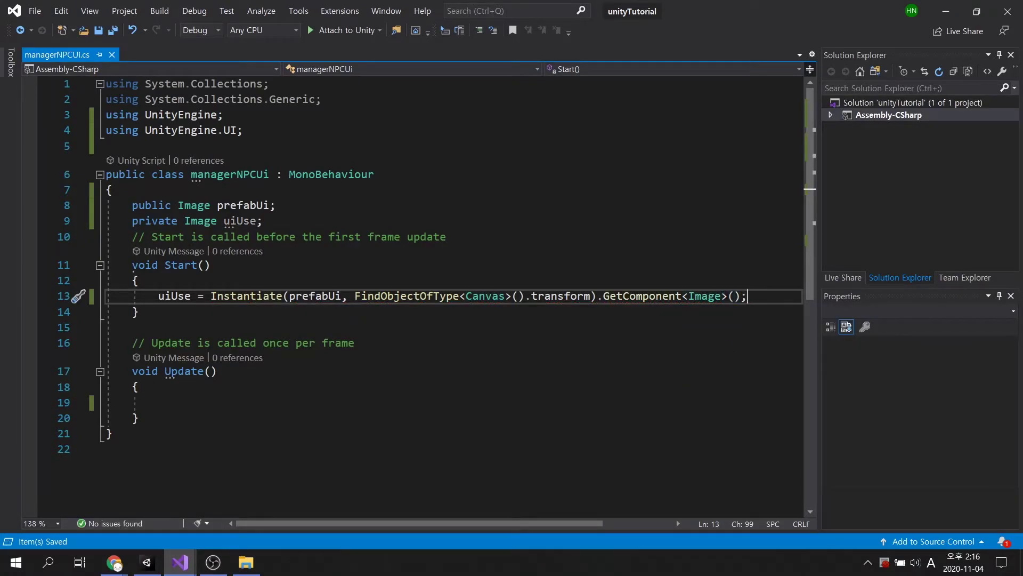
{"action": "key", "text": "Down"}
{"action": "key", "text": "Down"}
{"action": "key", "text": "Down"}
{"action": "key", "text": "Down"}
{"action": "key", "text": "Down"}
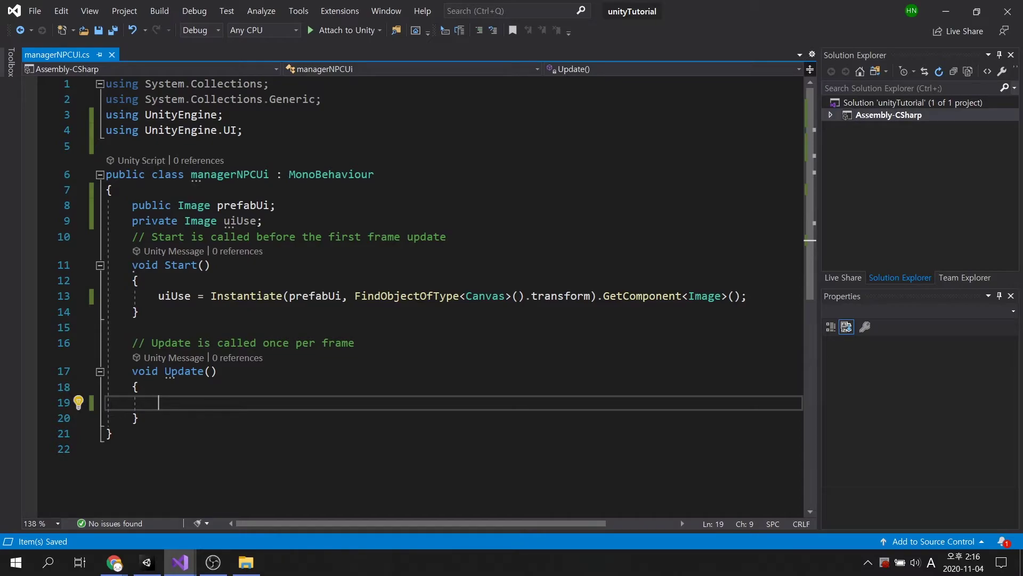
{"action": "type", "text": "uiUse"}
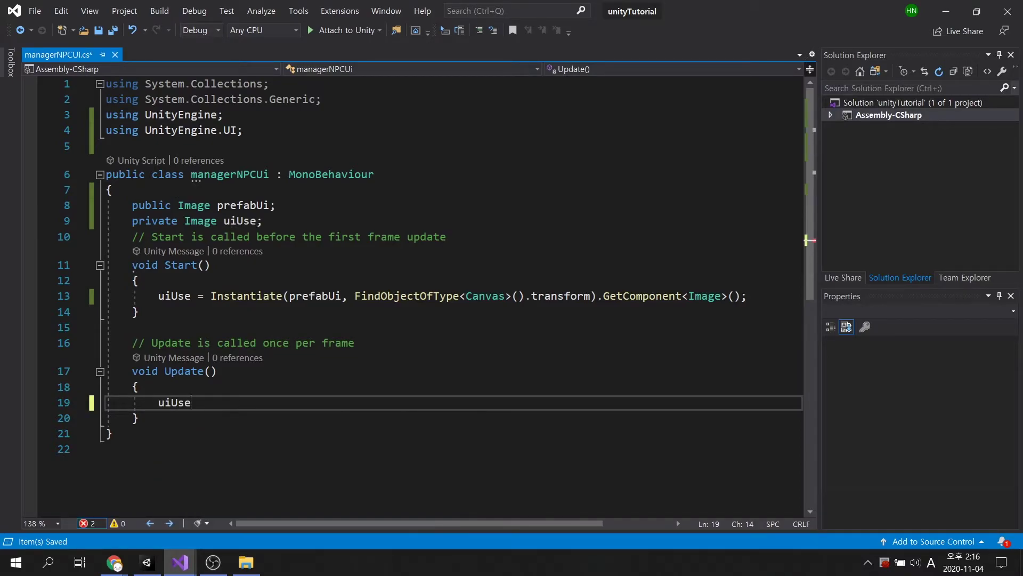
- In Update, write 'uiUse.transform.position = Camera.main.WorldToScreenPoint(transform.position);' and save
{"action": "type", "text": ".tr"}
{"action": "key", "text": "Tab"}
{"action": "type", "text": ".position = "}
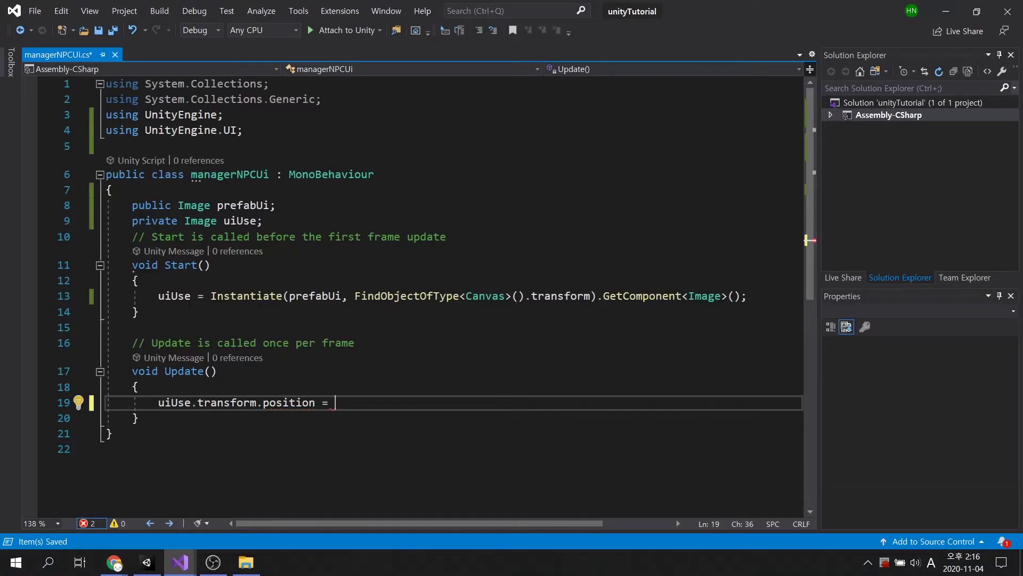
{"action": "type", "text": "Camera.main"}
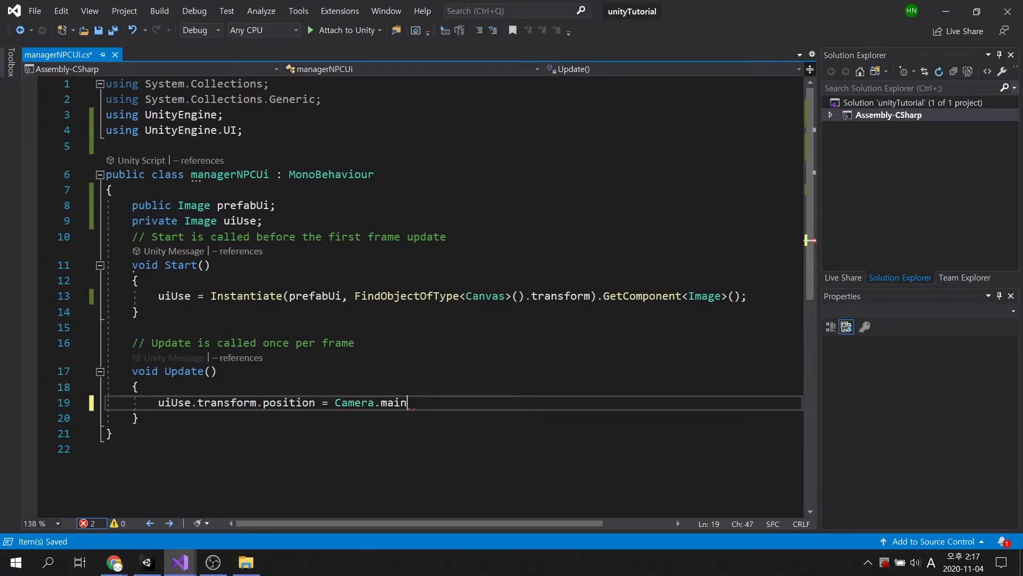
{"action": "type", "text": ".Word"}
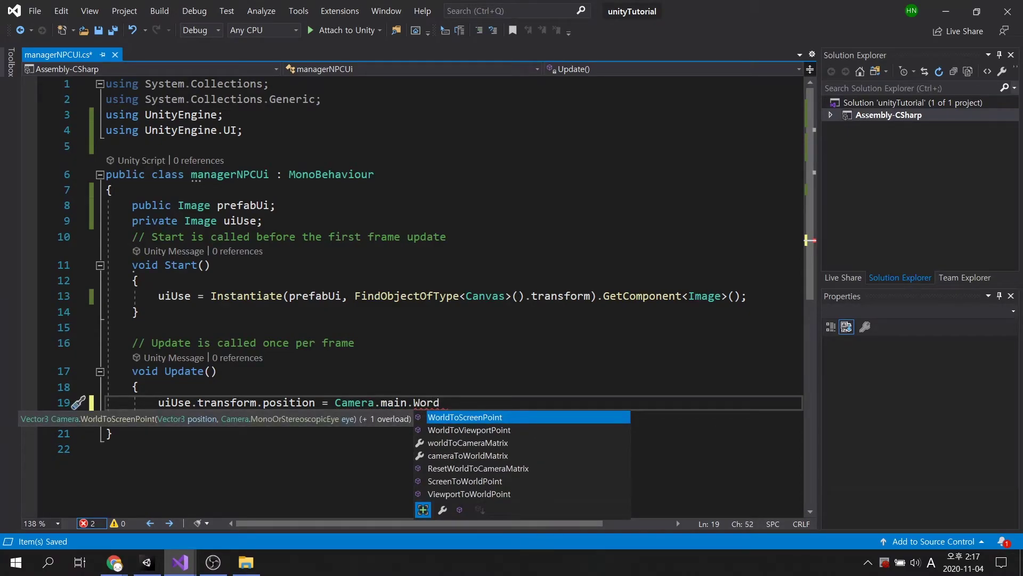
{"action": "key", "text": "Tab"}
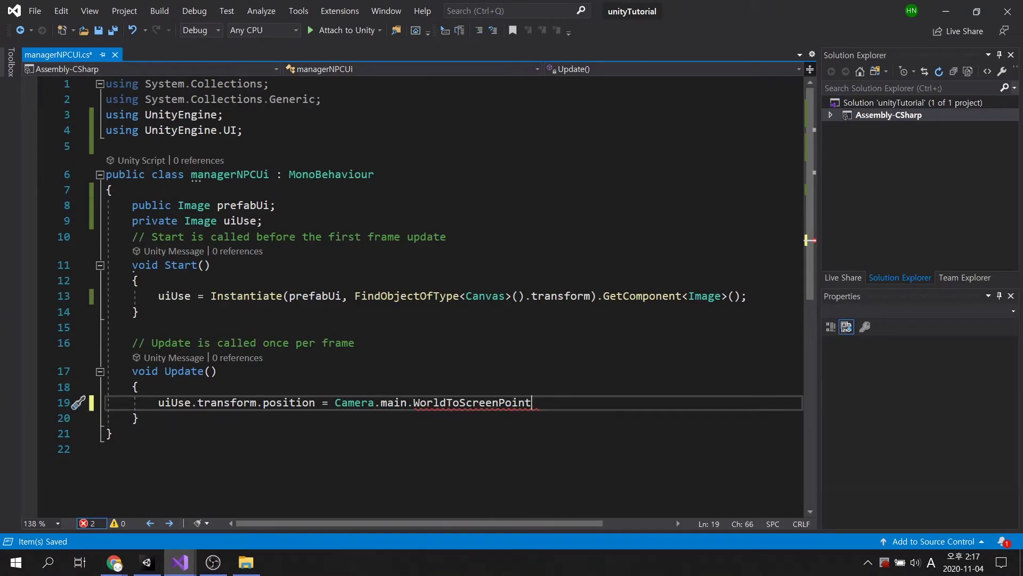
{"action": "type", "text": "(tra"}
{"action": "type", "text": "nsform."}
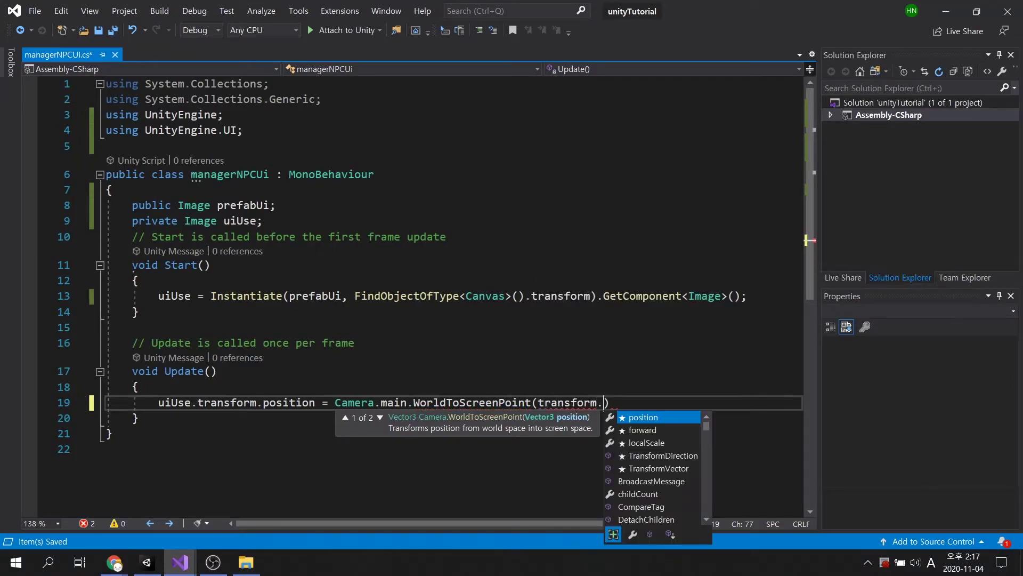
{"action": "key", "text": "Tab"}
{"action": "type", "text": ");"}
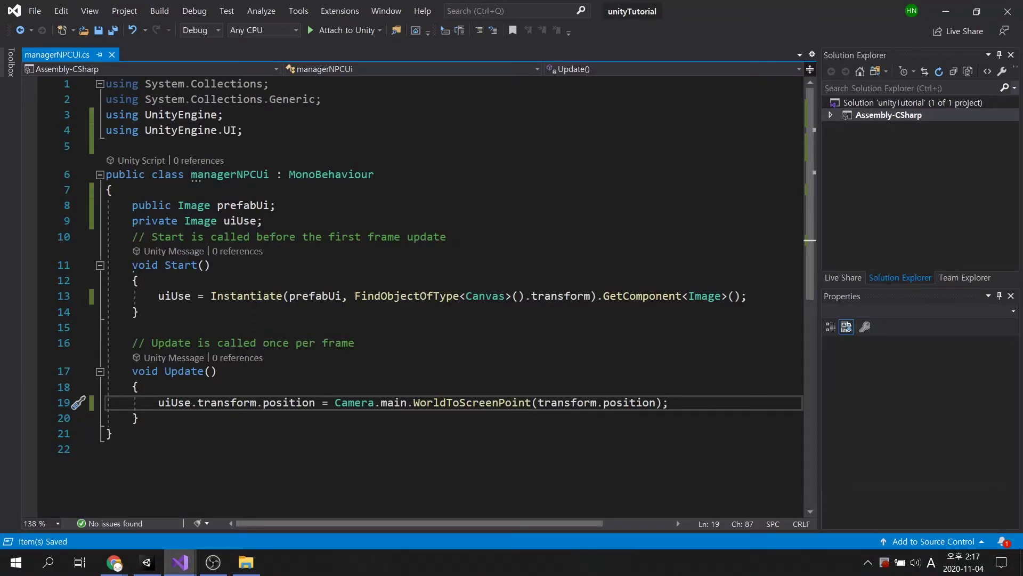
{"action": "left_click", "coordinate": [146, 562]}
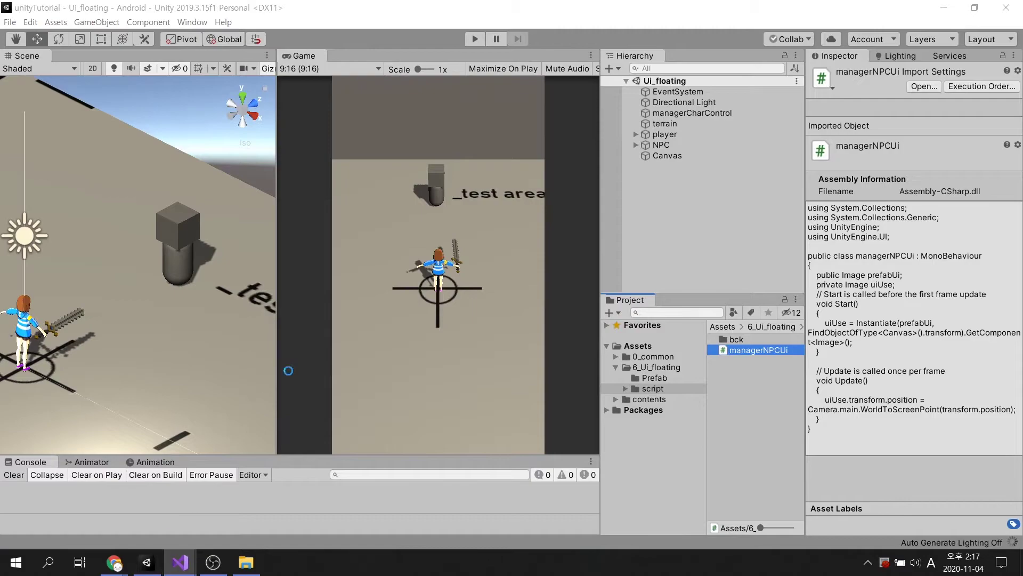
- Add managerNPCUi to the NPC and drag the uiImgExclam prefab into its Prefab Ui field
{"action": "left_click", "coordinate": [659, 144]}
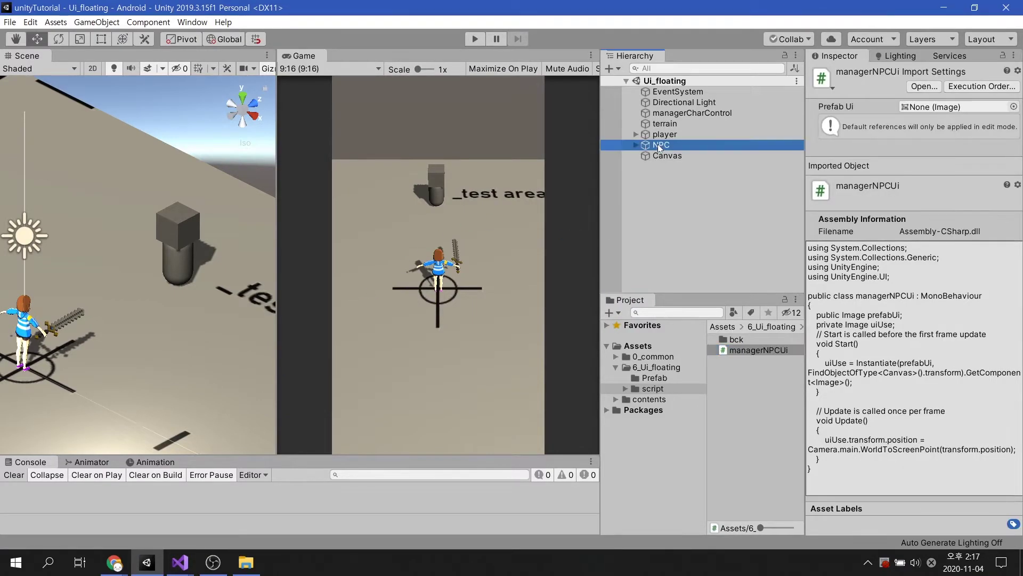
{"action": "left_click_drag", "start_coordinate": [751, 347], "coordinate": [863, 258]}
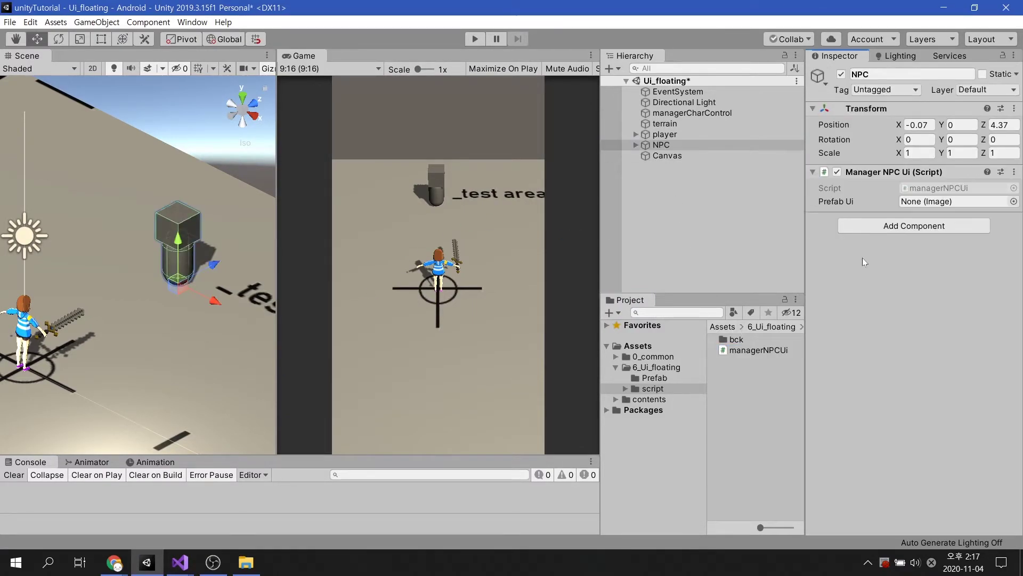
{"action": "left_click", "coordinate": [666, 379]}
{"action": "left_click_drag", "start_coordinate": [753, 339], "coordinate": [951, 202]}
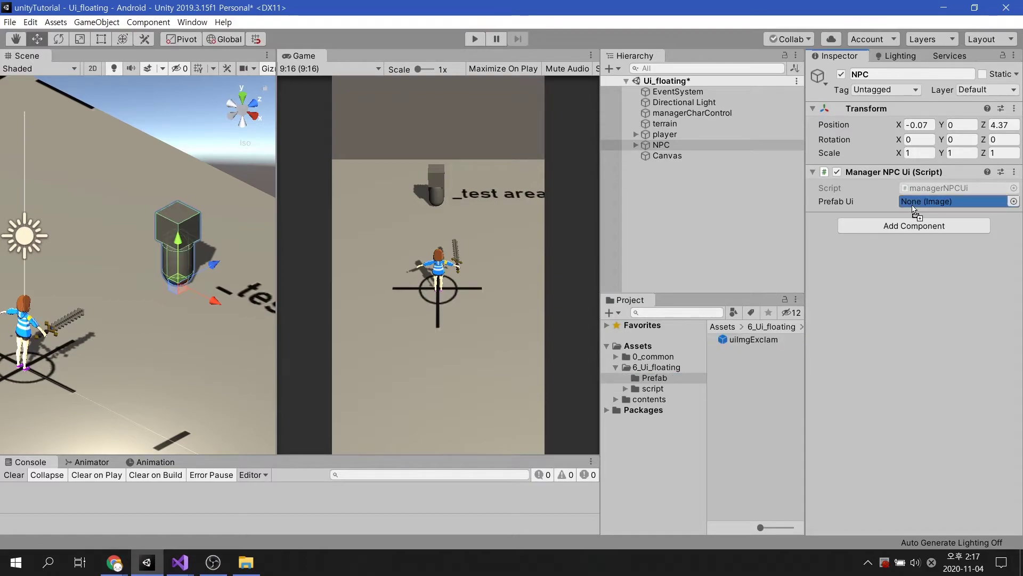
- Play the scene to check the exclamation clone follows the NPC, then stop and select the NPC's head
{"action": "left_click", "coordinate": [475, 39]}
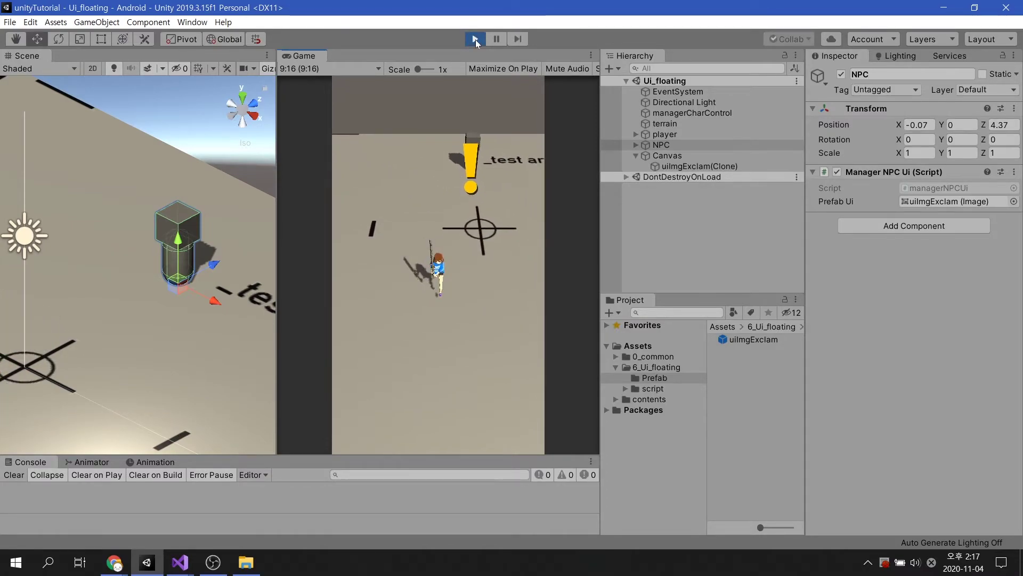
{"action": "left_click", "coordinate": [716, 166]}
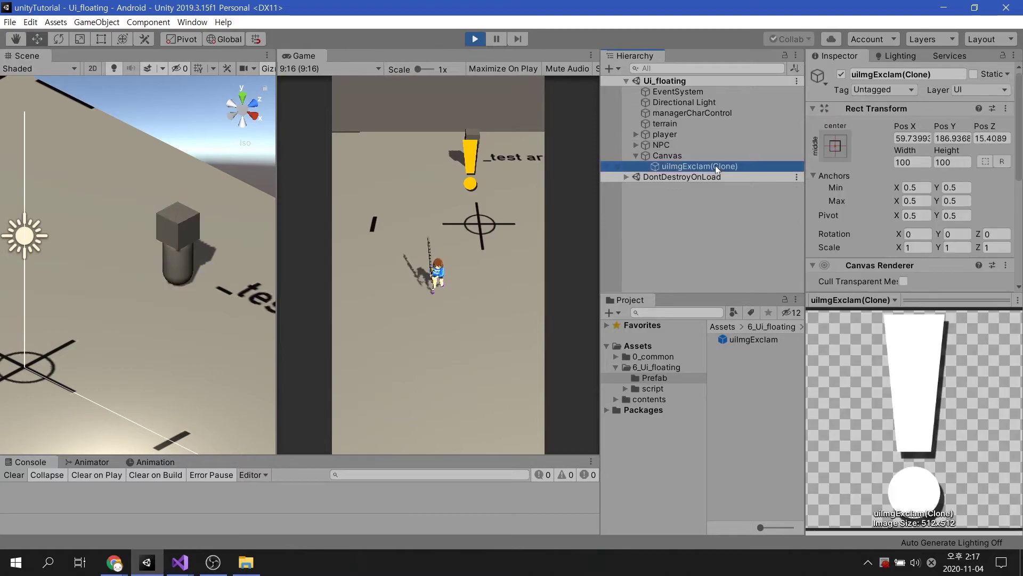
{"action": "left_click", "coordinate": [520, 263]}
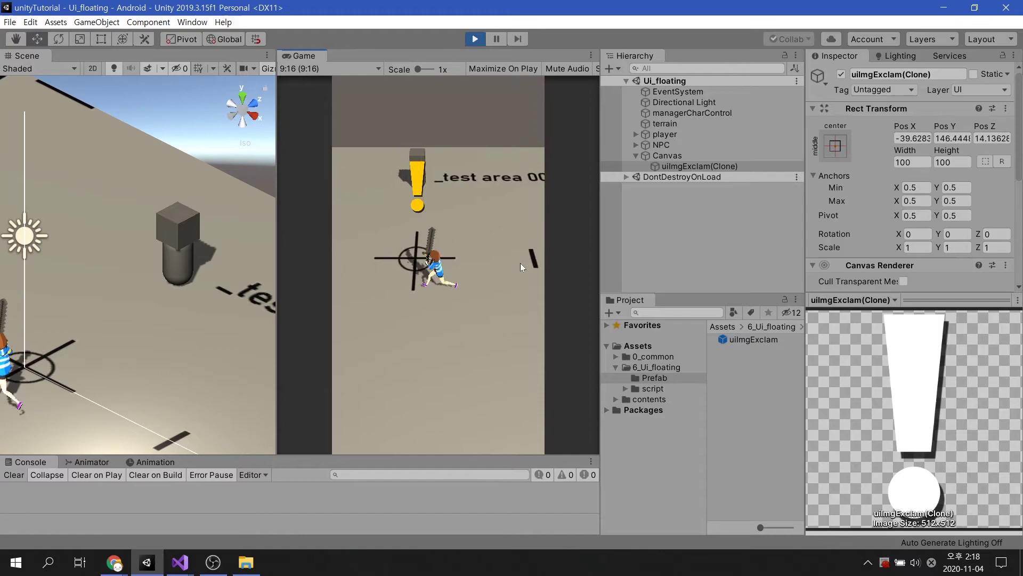
{"action": "left_click", "coordinate": [477, 38]}
{"action": "left_click", "coordinate": [636, 145]}
{"action": "left_click", "coordinate": [672, 155]}
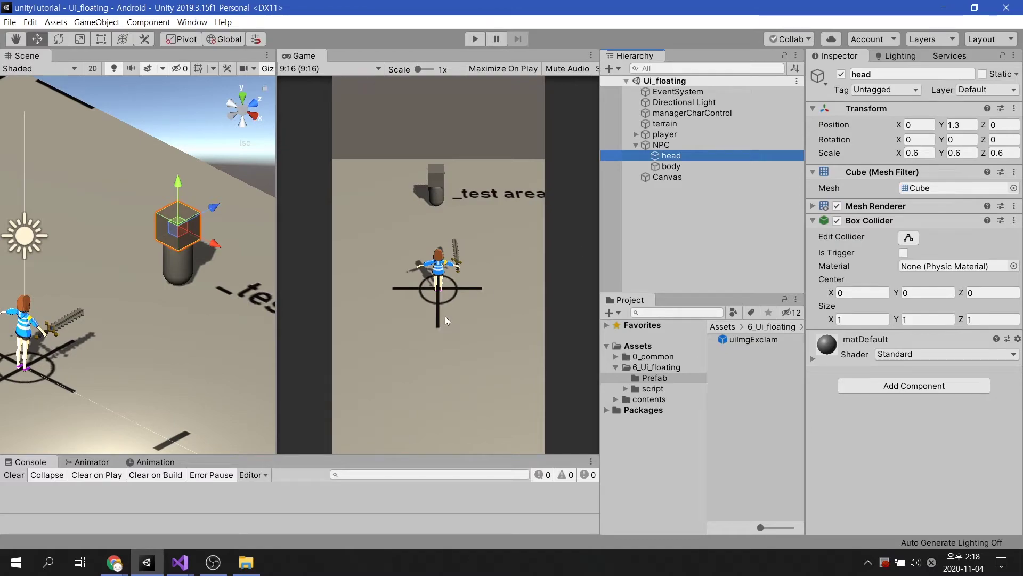
- Add a tr_head field below uiUse and assign the NPC's first child to it in Start
{"action": "left_click", "coordinate": [180, 564]}
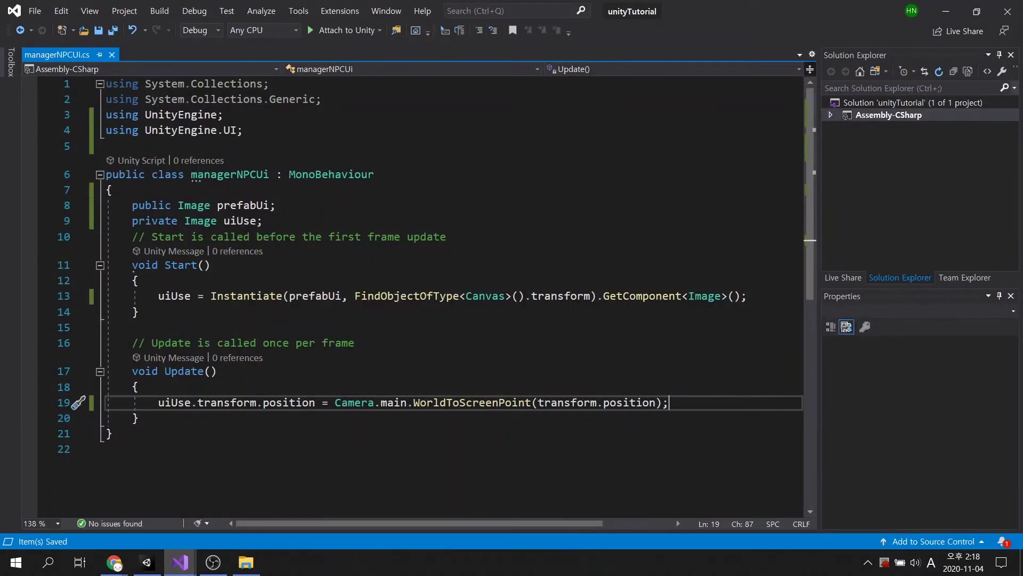
{"action": "left_click", "coordinate": [800, 222]}
{"action": "key", "text": "Return"}
{"action": "type", "text": "private "}
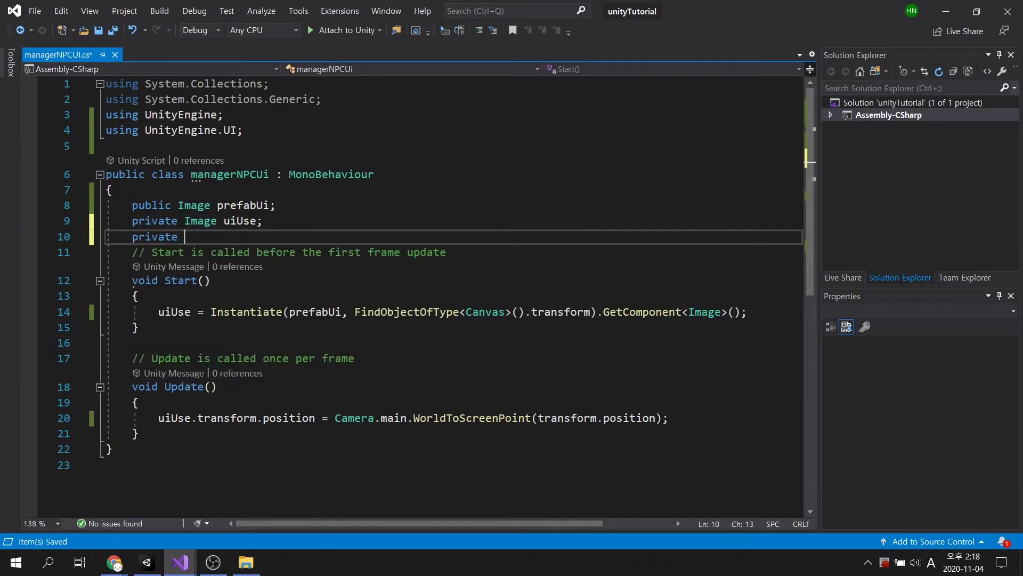
{"action": "type", "text": "Transform "}
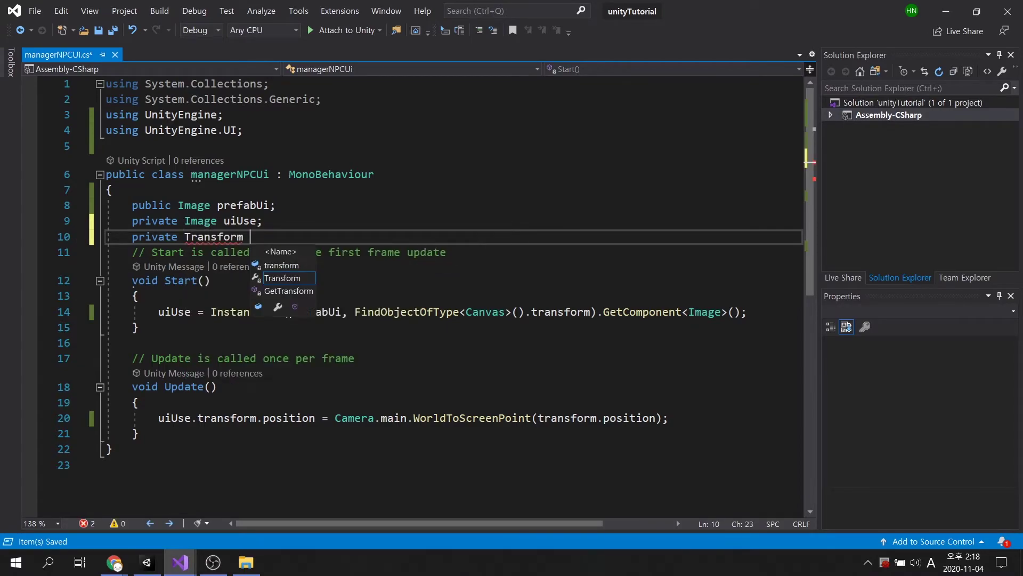
{"action": "type", "text": "tr_head;"}
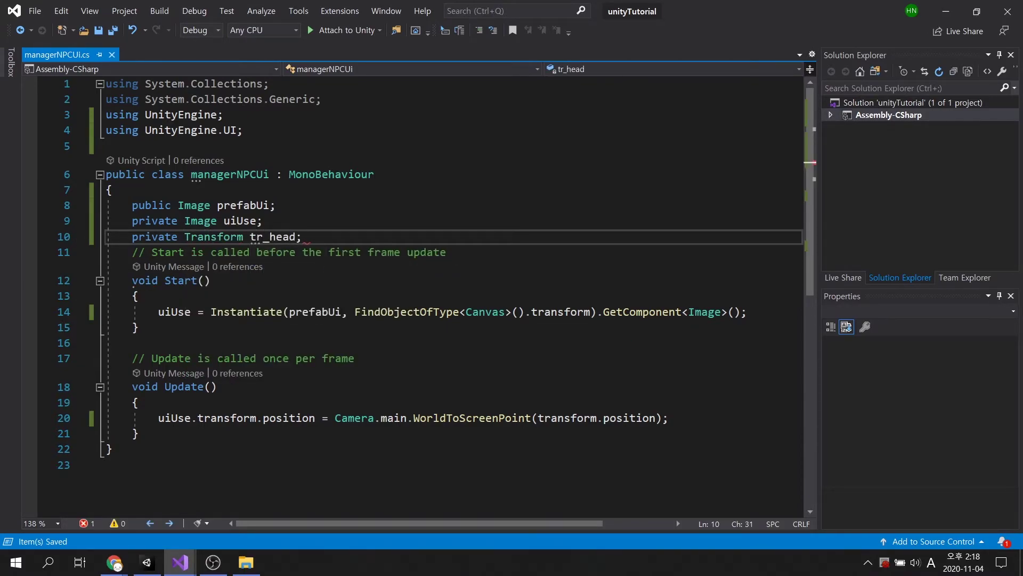
{"action": "left_click", "coordinate": [800, 312]}
{"action": "key", "text": "Return"}
{"action": "type", "text": "tr"}
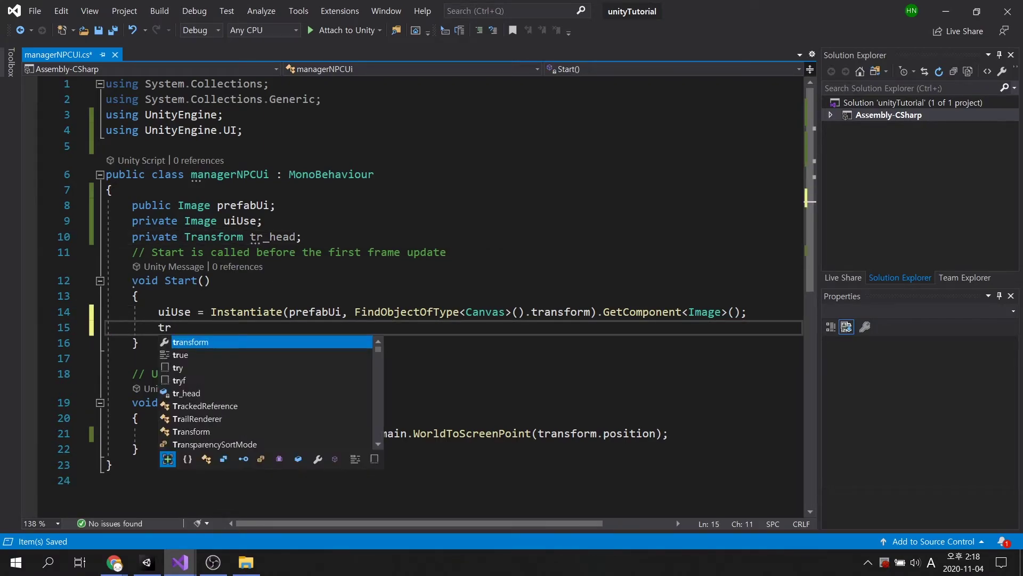
{"action": "type", "text": "_head = "}
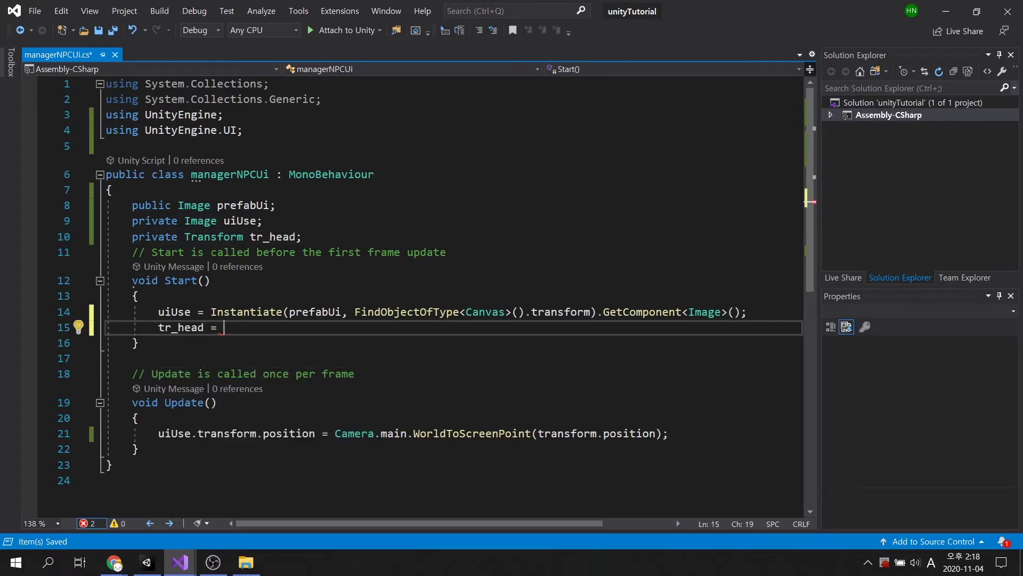
{"action": "type", "text": "tr"}
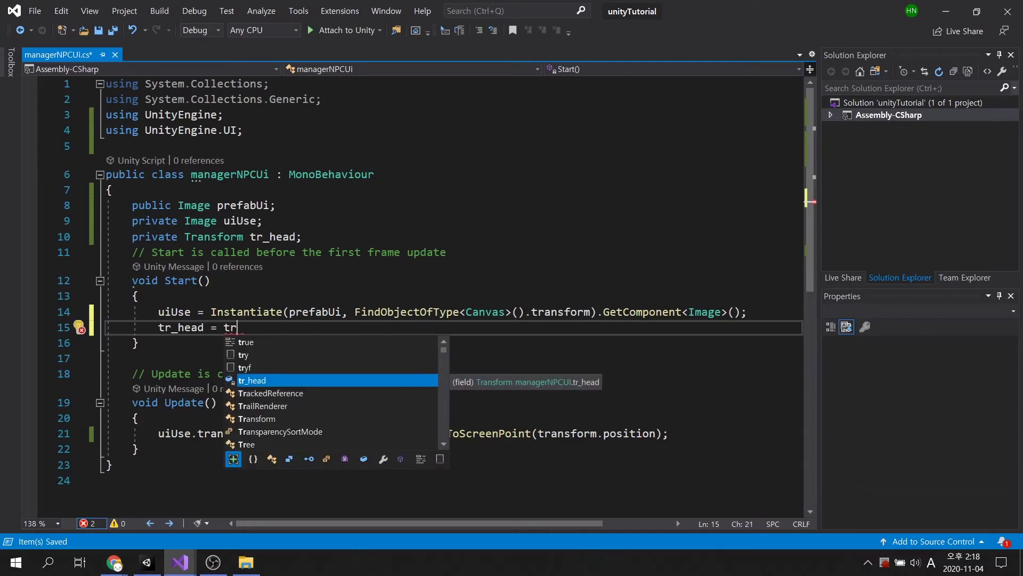
{"action": "type", "text": "ansform.GetChild"}
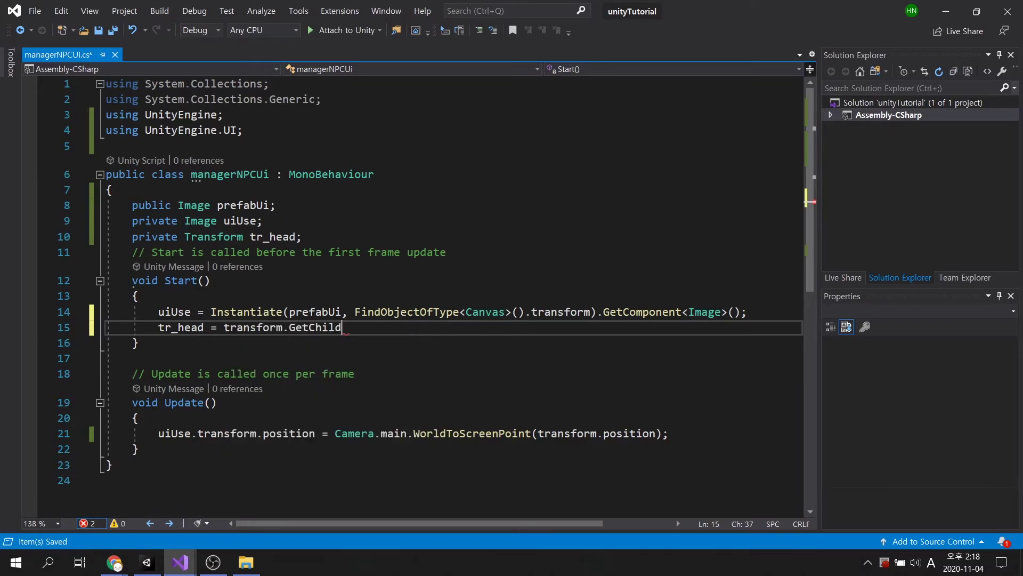
{"action": "type", "text": "(0);"}
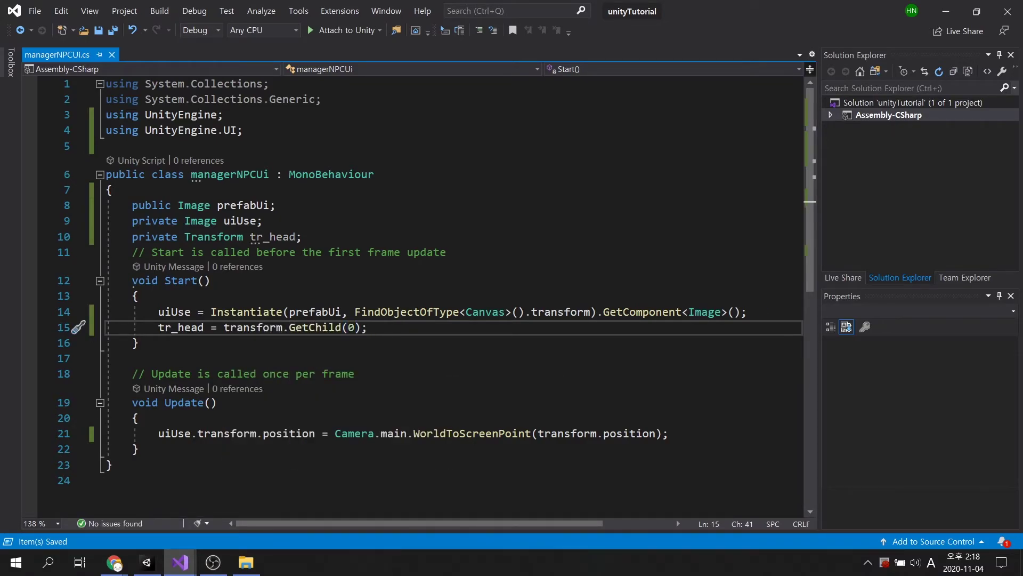
- Replace transform with tr_head.position in WorldToScreenPoint on line 21 and save the script
{"action": "double_click", "coordinate": [560, 433]}
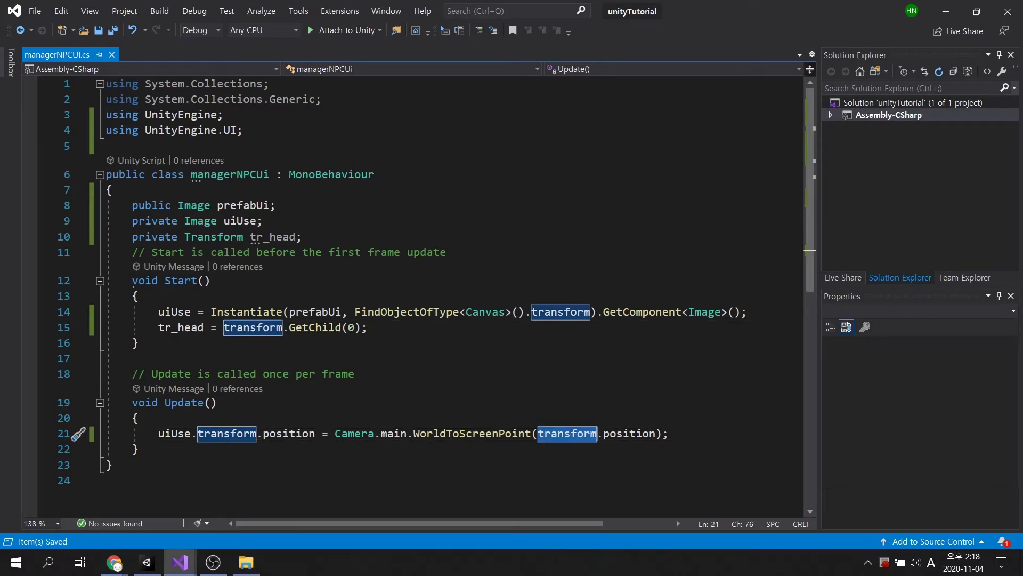
{"action": "key", "text": "BackSpace"}
{"action": "type", "text": "tr_hea"}
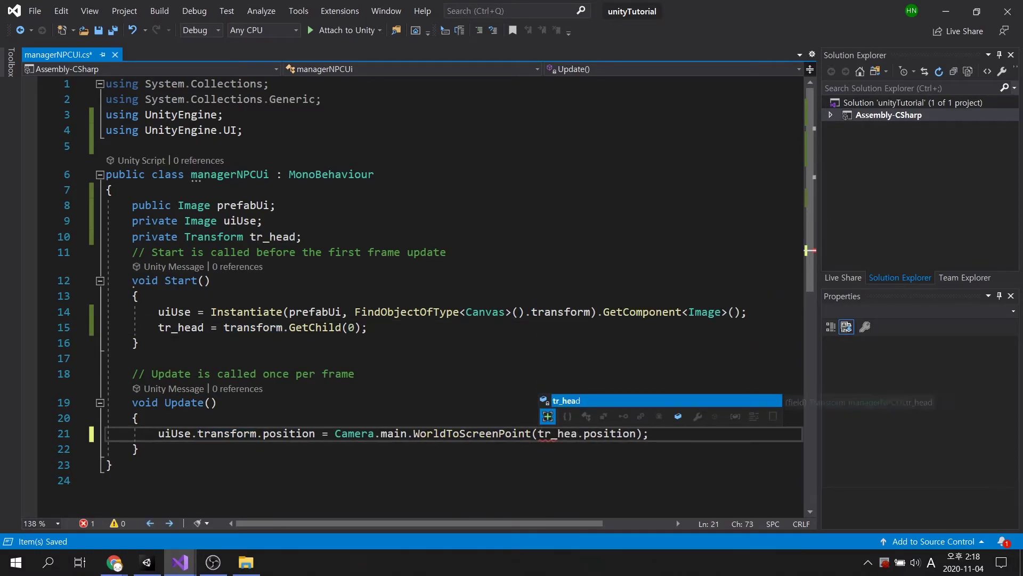
{"action": "type", "text": "d"}
{"action": "key", "text": "ctrl+s"}
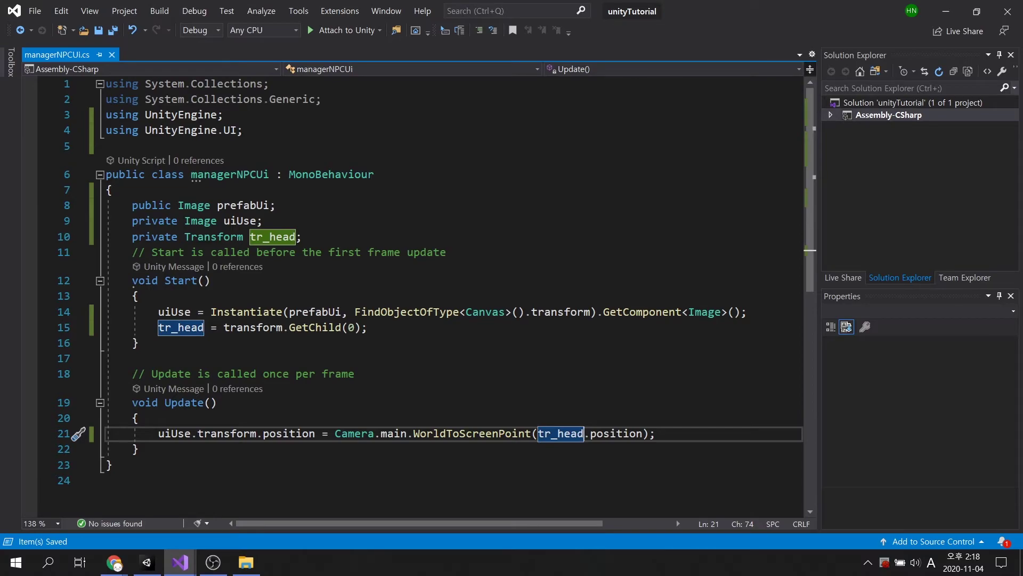
{"action": "left_click", "coordinate": [144, 562]}
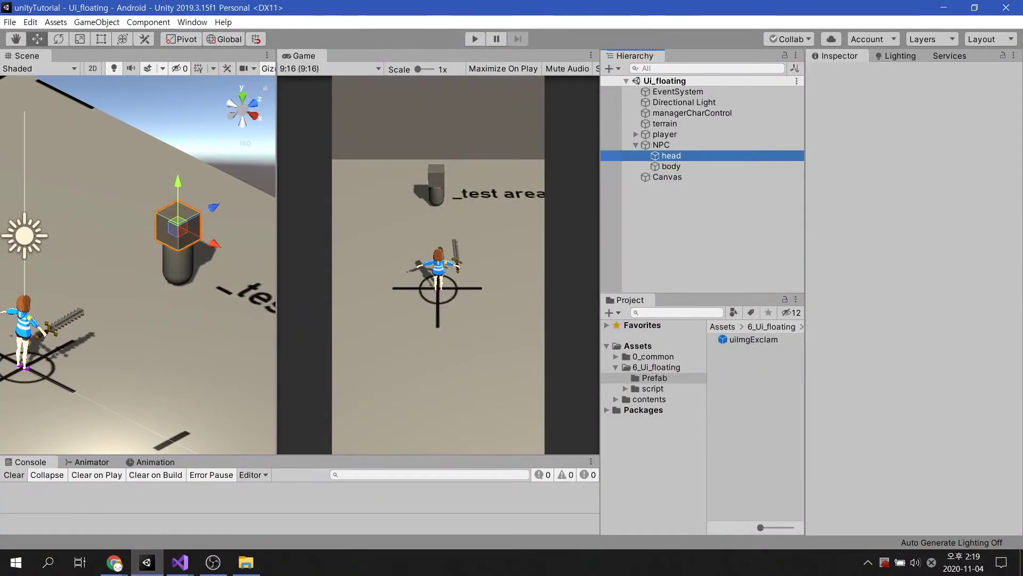
{"action": "left_click", "coordinate": [472, 40]}
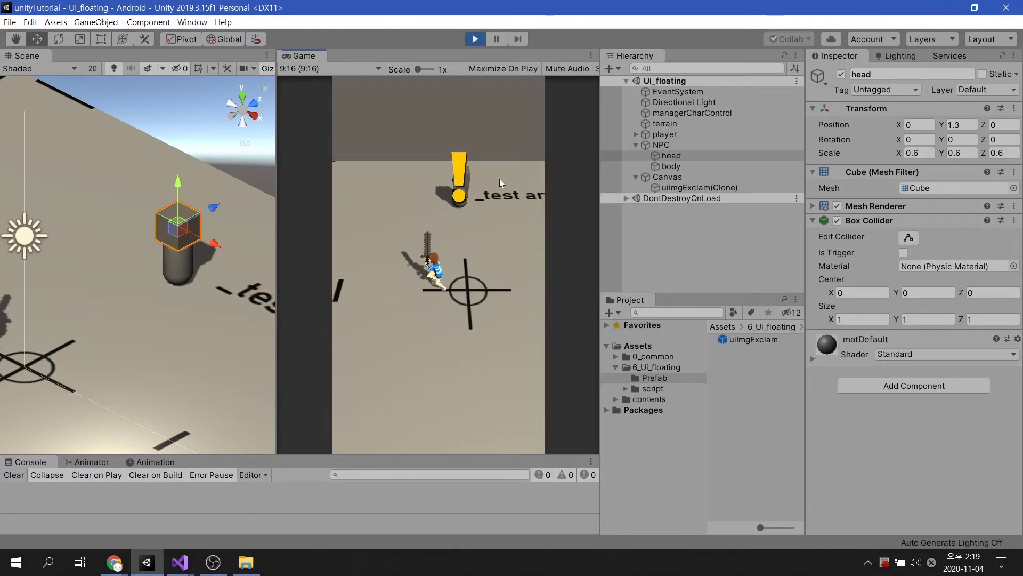
{"action": "key", "text": "s"}
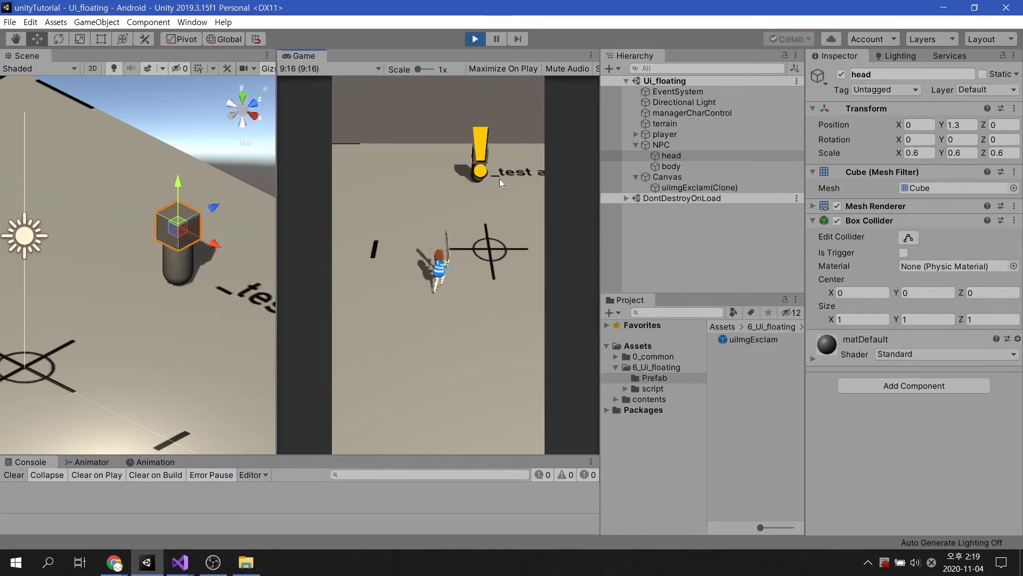
{"action": "key", "text": "d"}
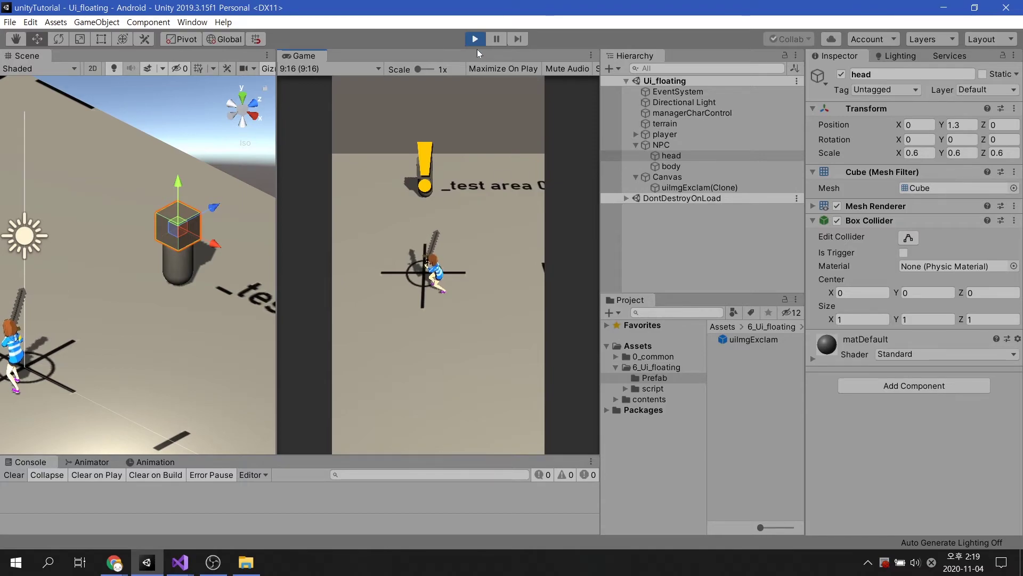
{"action": "left_click", "coordinate": [475, 39]}
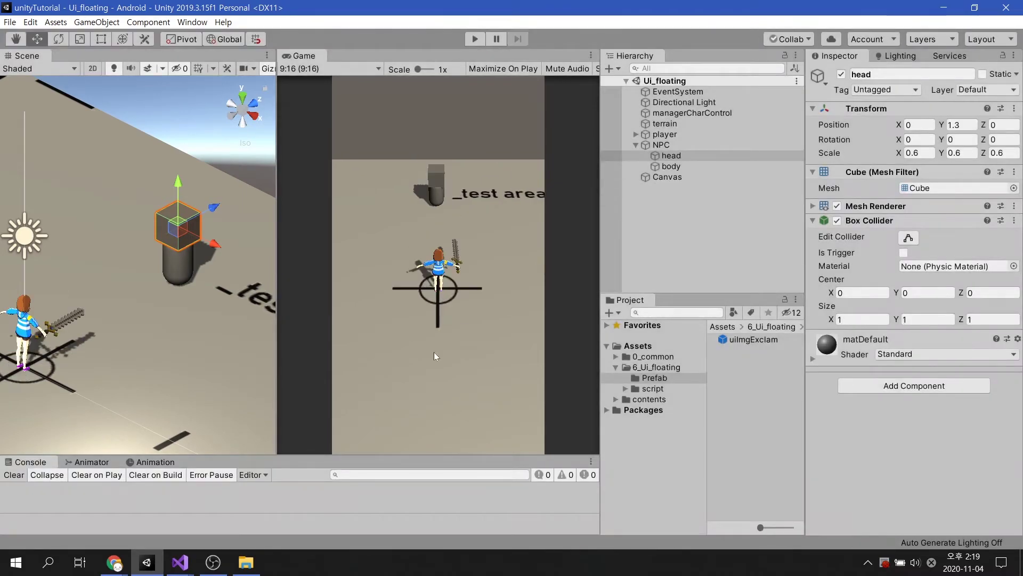
- Declare 'private Vector3 offSet = new Vector3(0, 1.5f, 0);' on line 11
{"action": "left_click", "coordinate": [180, 561]}
{"action": "left_click", "coordinate": [302, 237]}
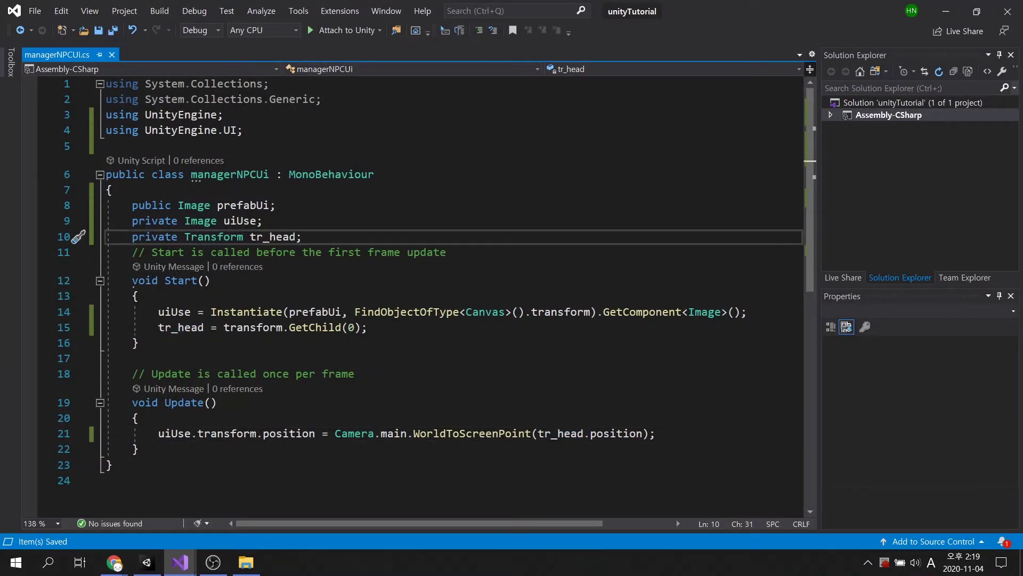
{"action": "key", "text": "Return"}
{"action": "type", "text": "private "}
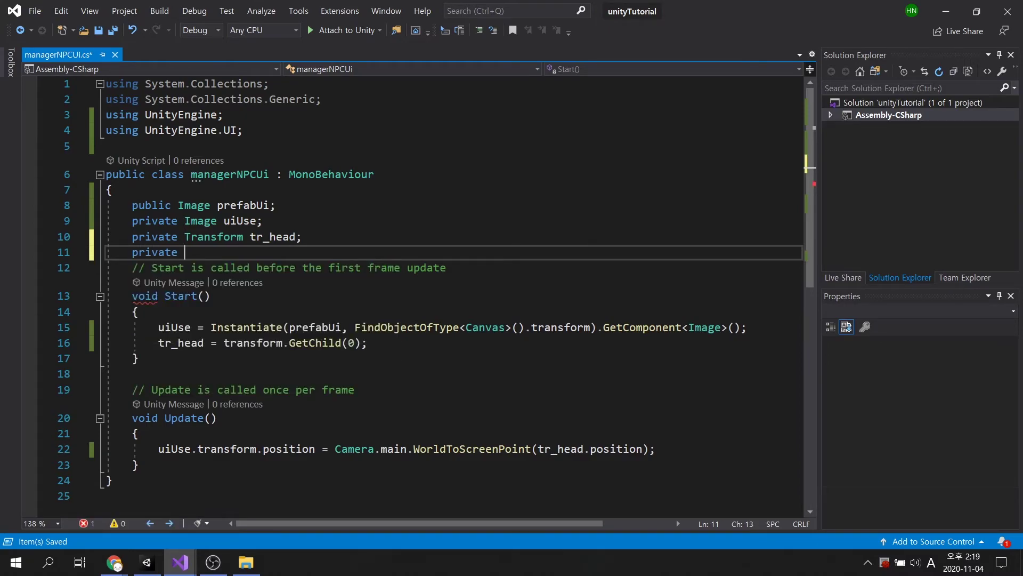
{"action": "type", "text": "Ve"}
{"action": "key", "text": "Down"}
{"action": "key", "text": "Down"}
{"action": "key", "text": "space"}
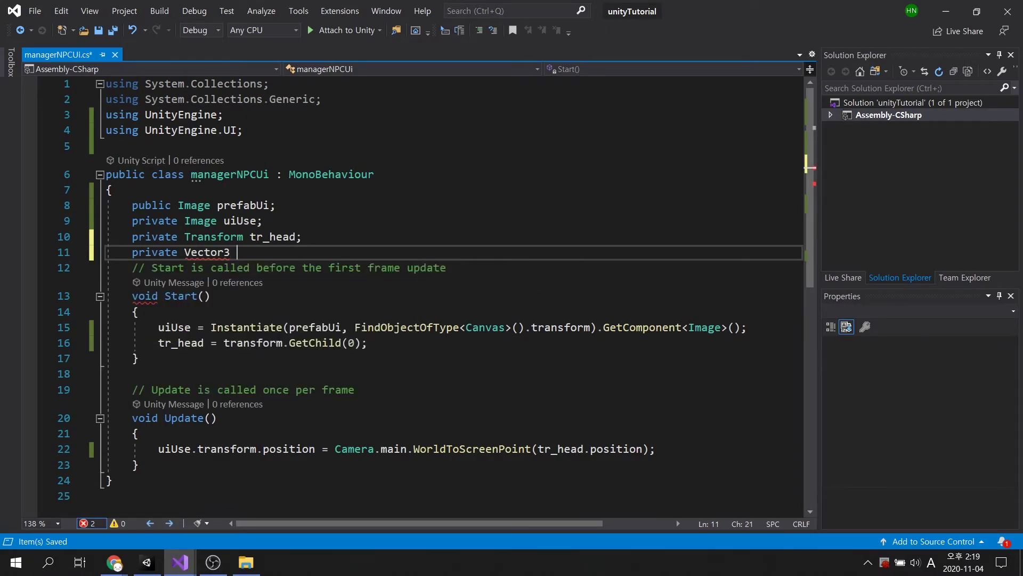
{"action": "type", "text": "offSet"}
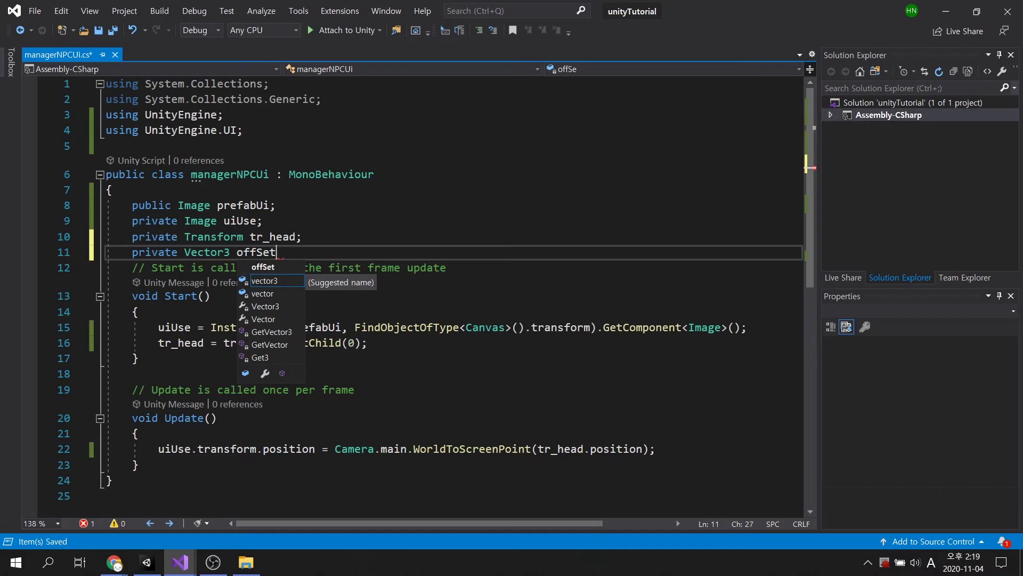
{"action": "type", "text": " = new Ve"}
{"action": "key", "text": "space"}
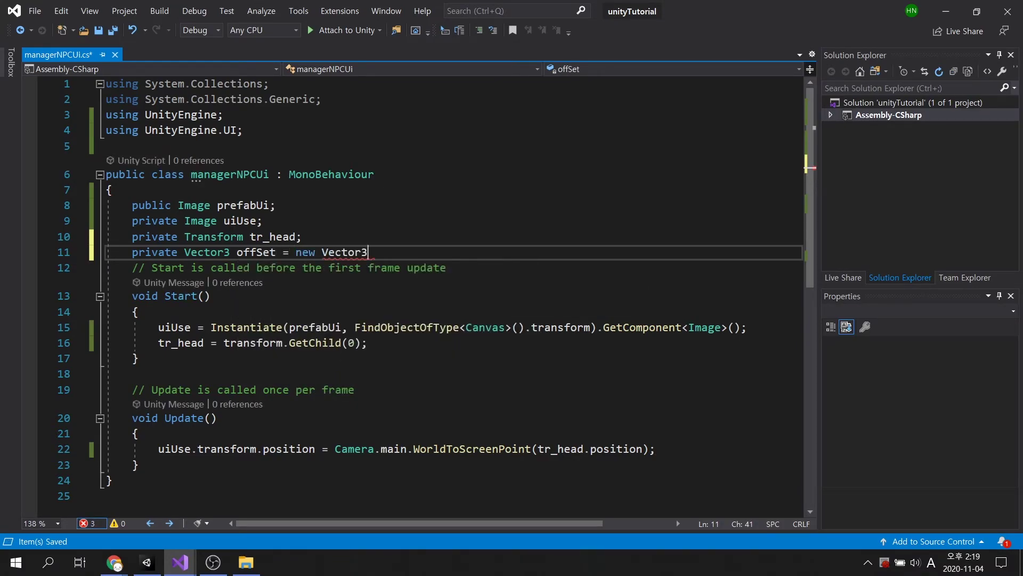
{"action": "type", "text": "(0,1.5f"}
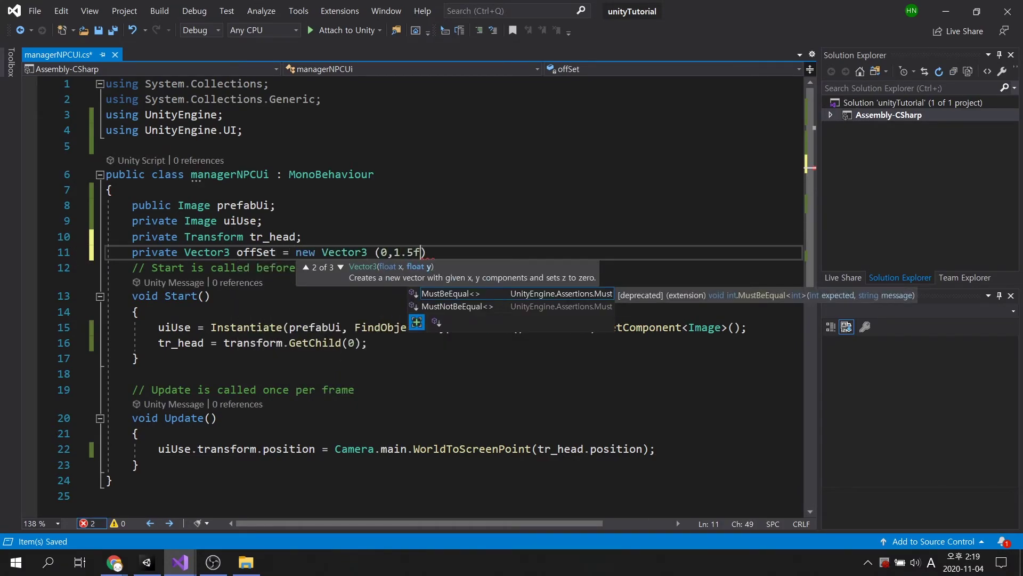
{"action": "type", "text": ",0)"}
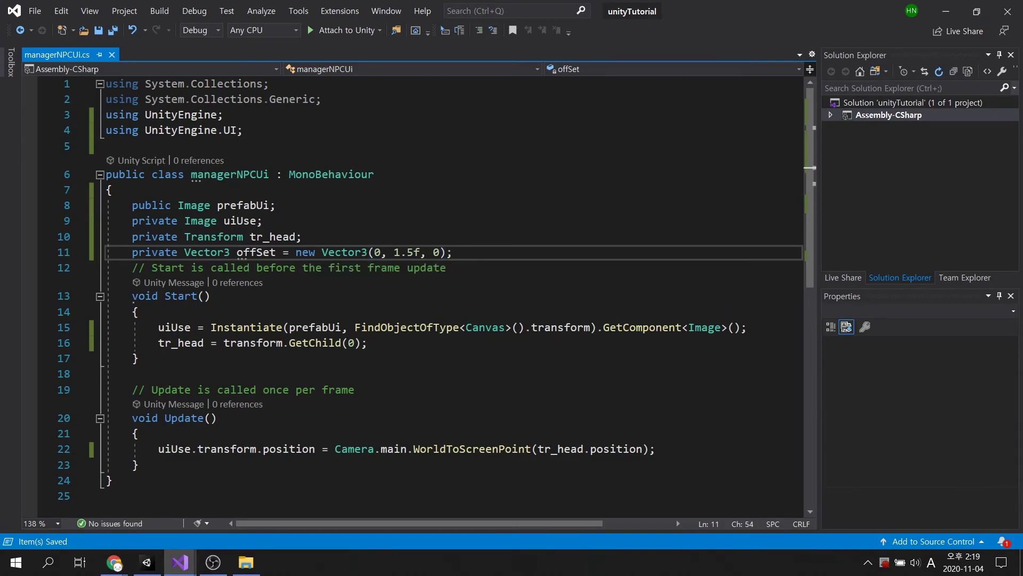
- Append '+ offSet' to tr_head.position on line 22 and save the script
{"action": "left_click", "coordinate": [645, 448]}
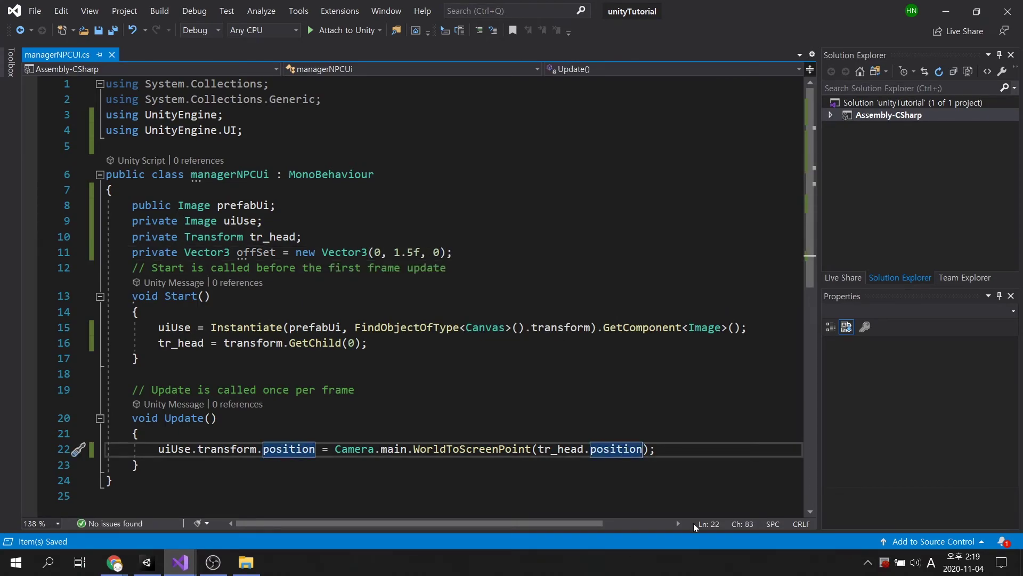
{"action": "type", "text": "+ off"}
{"action": "key", "text": "Tab"}
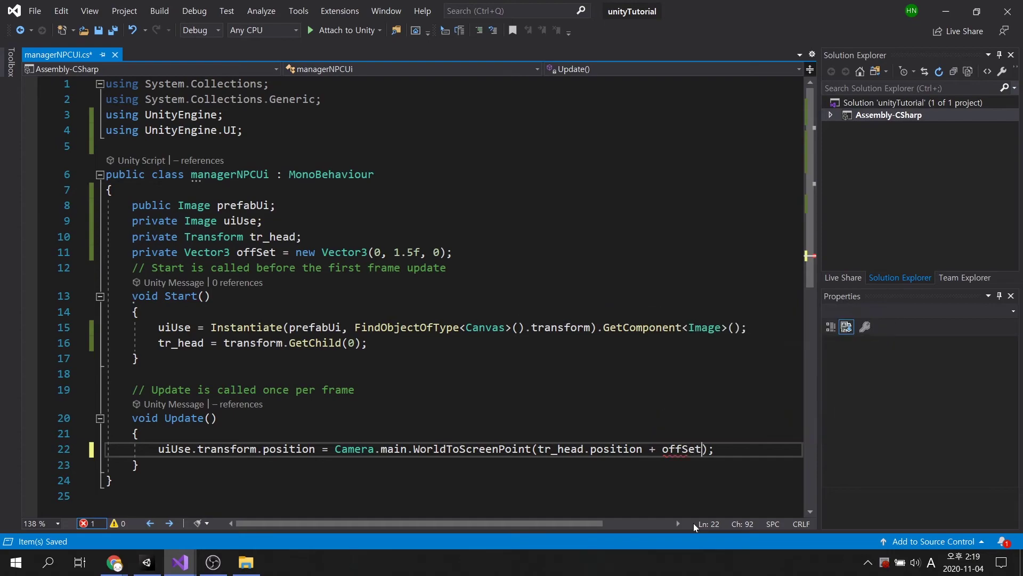
{"action": "key", "text": "ctrl+s"}
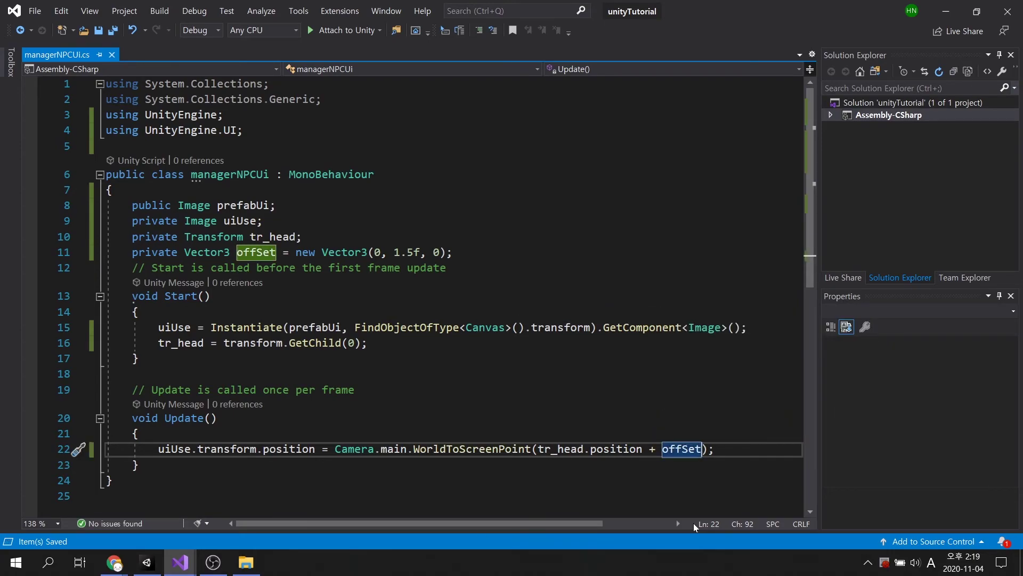
{"action": "left_click", "coordinate": [146, 561]}
{"action": "left_click", "coordinate": [469, 39]}
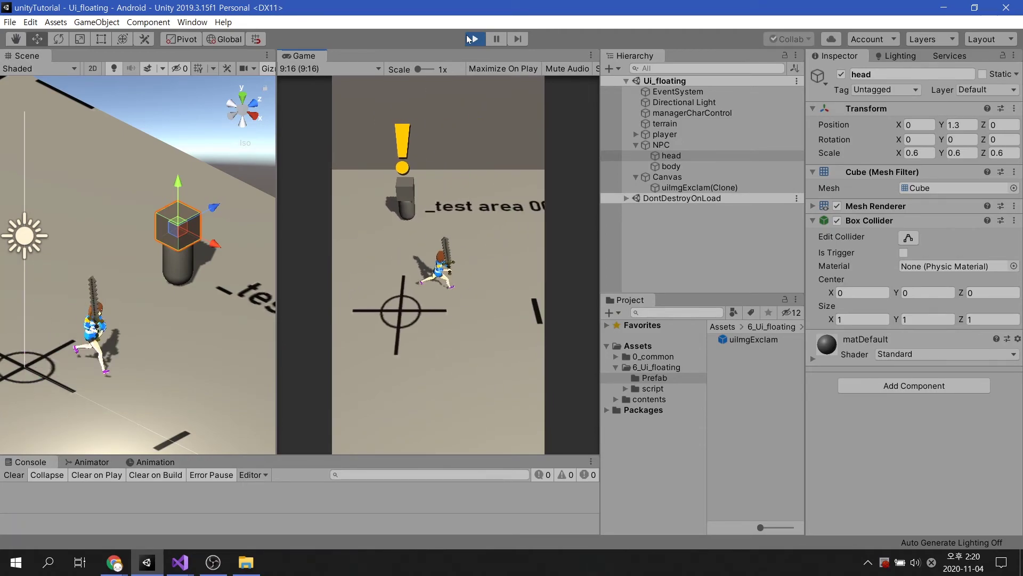
{"action": "left_click", "coordinate": [474, 40]}
- Duplicate the NPC, moving NPC (1) left and NPC (2) down-left, then start the game
{"action": "left_click", "coordinate": [636, 145]}
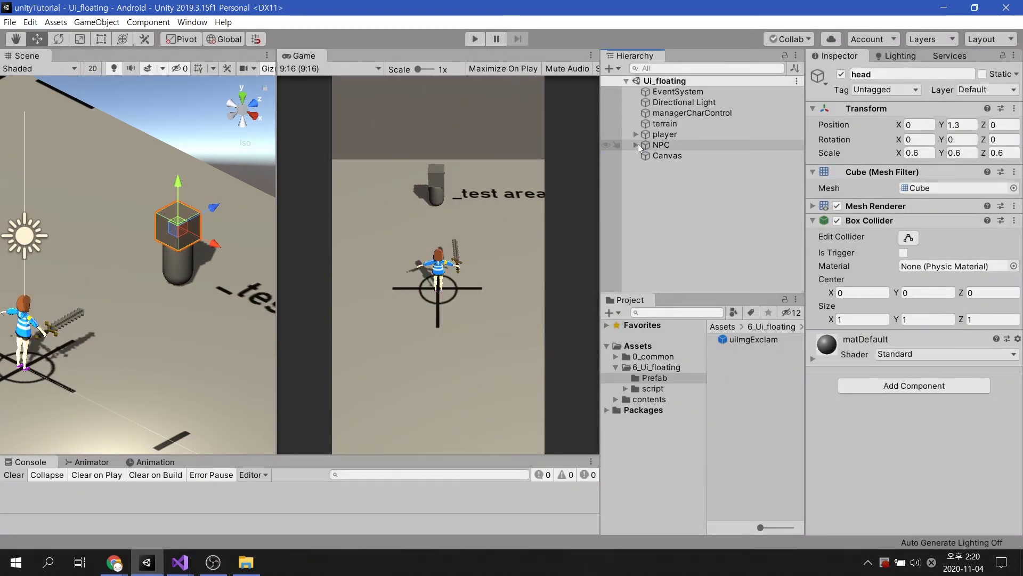
{"action": "key", "text": "ctrl+d"}
{"action": "key", "text": "ctrl+d"}
{"action": "left_click", "coordinate": [685, 165]}
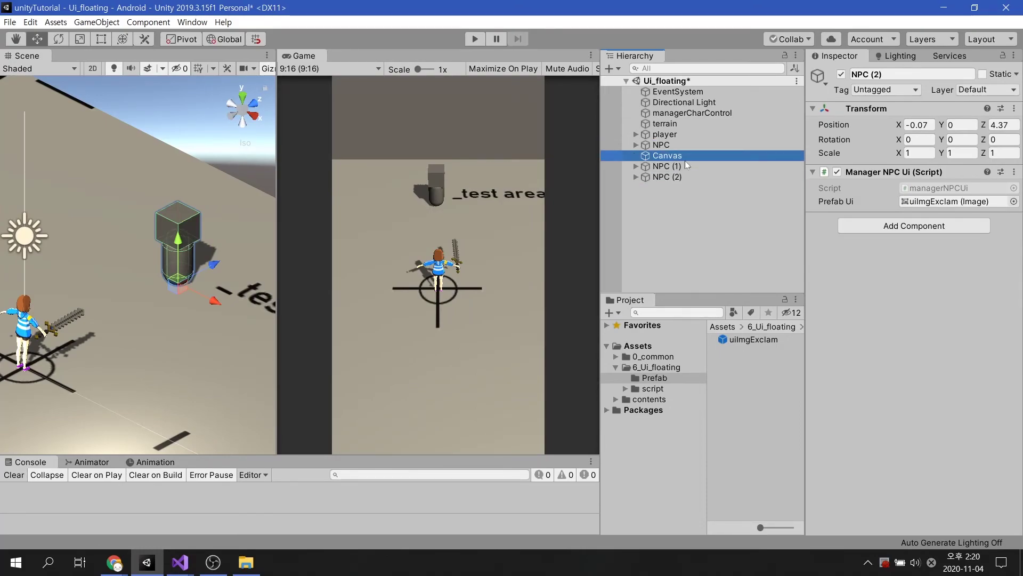
{"action": "left_click_drag", "start_coordinate": [192, 277], "coordinate": [5, 264]}
{"action": "left_click", "coordinate": [667, 177]}
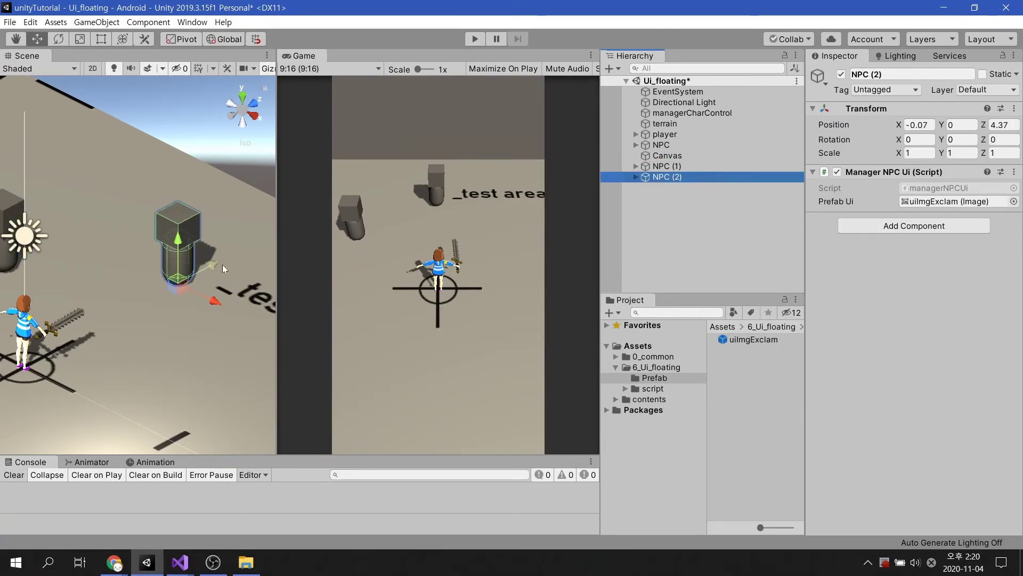
{"action": "left_click_drag", "start_coordinate": [174, 278], "coordinate": [124, 428]}
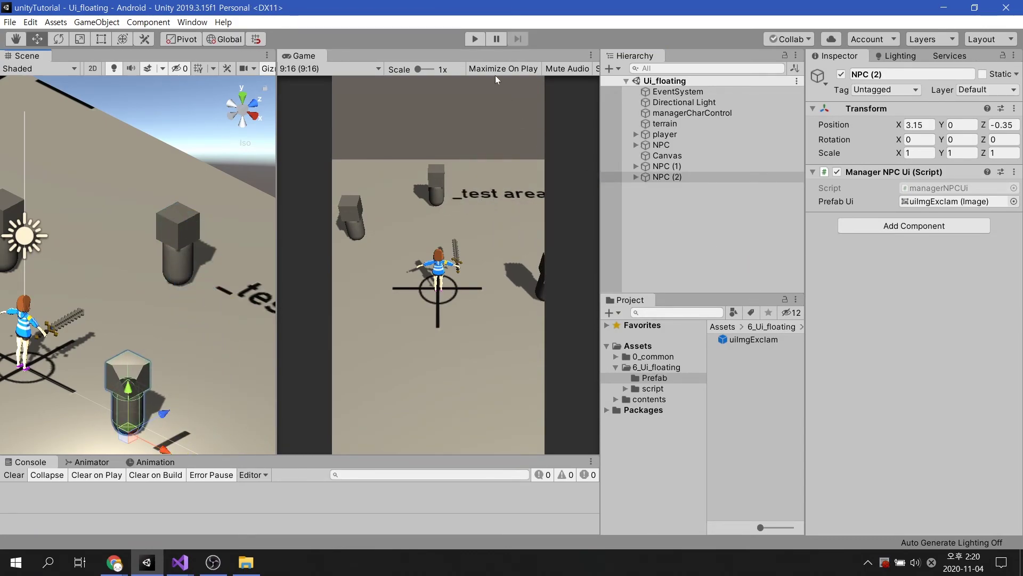
{"action": "left_click", "coordinate": [474, 38]}
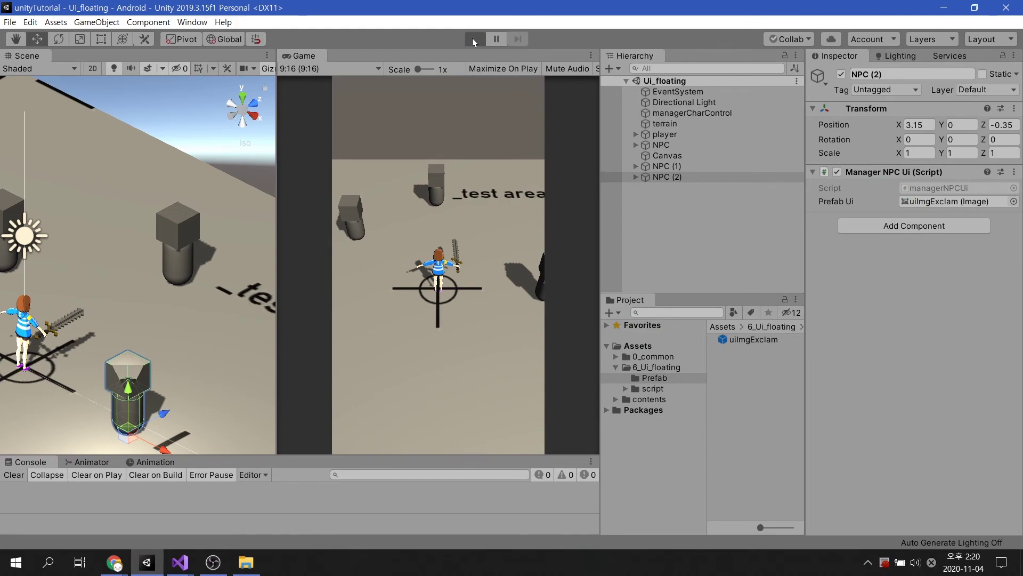
- Inspect the uiImgExclam(Clone) entries, then walk the player forward with W in the Game view
{"action": "left_click", "coordinate": [710, 170]}
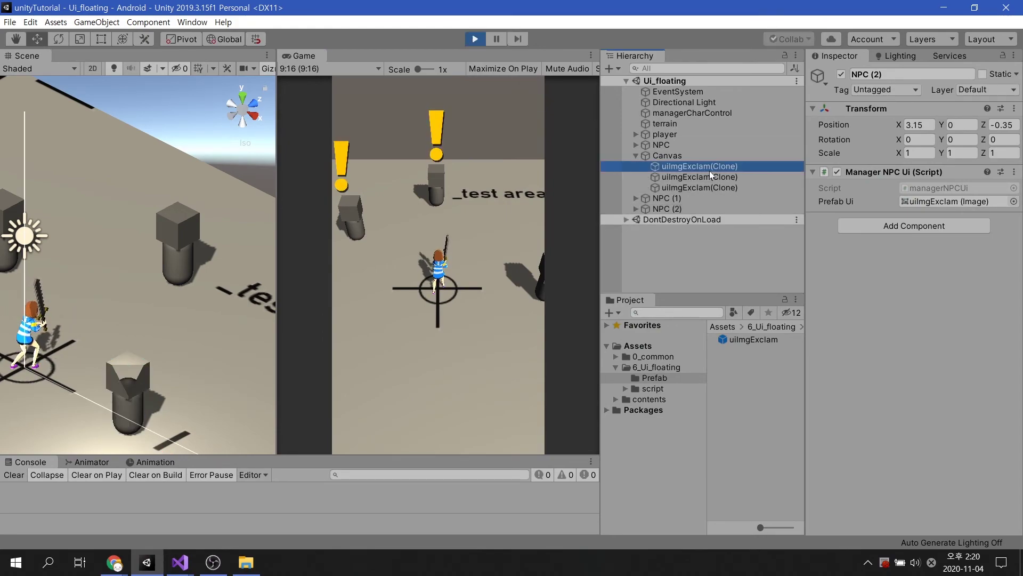
{"action": "key", "text": "Down"}
{"action": "key", "text": "Down"}
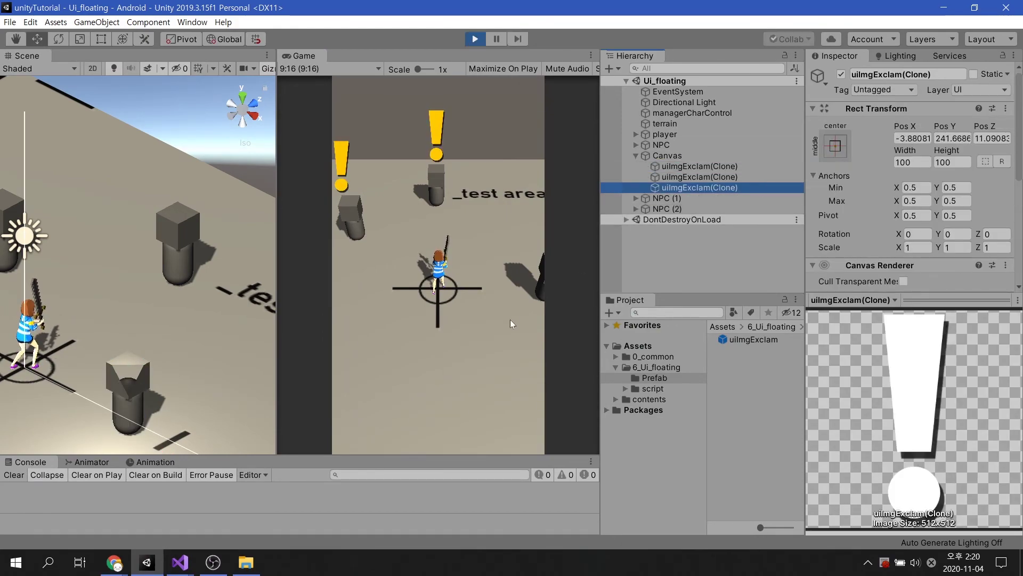
{"action": "left_click", "coordinate": [511, 323]}
{"action": "key", "text": "w"}
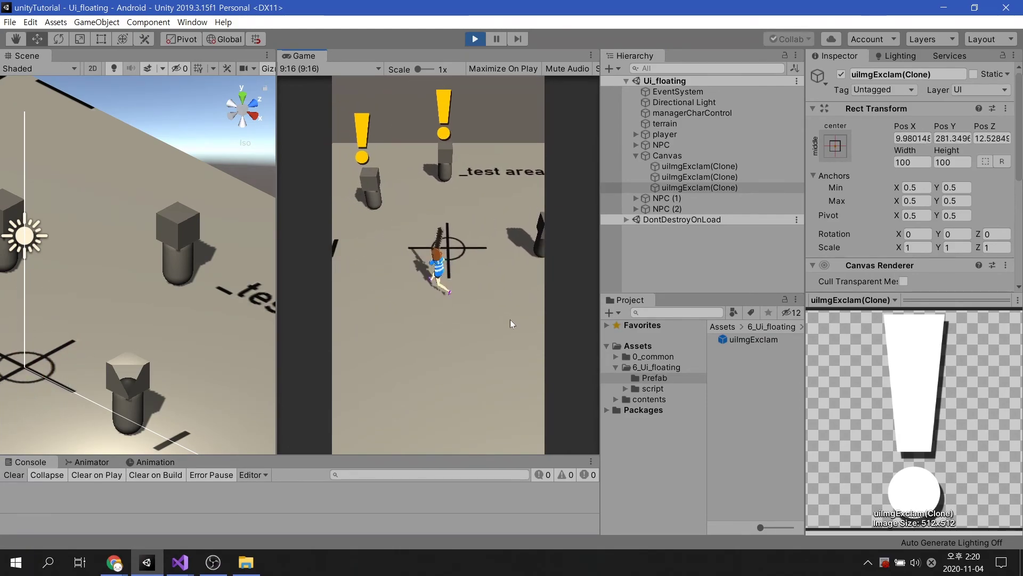
{"action": "key", "text": "w"}
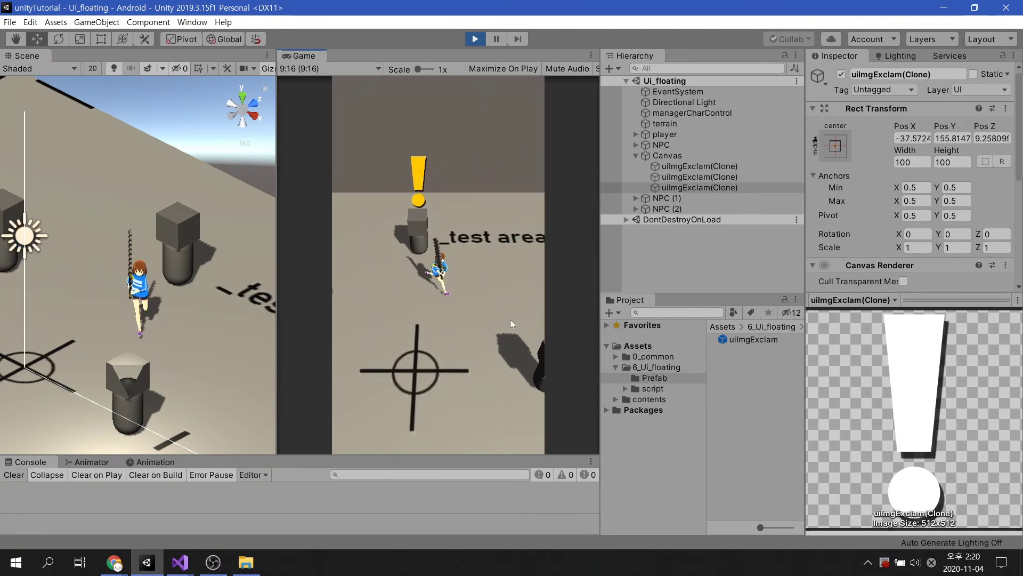